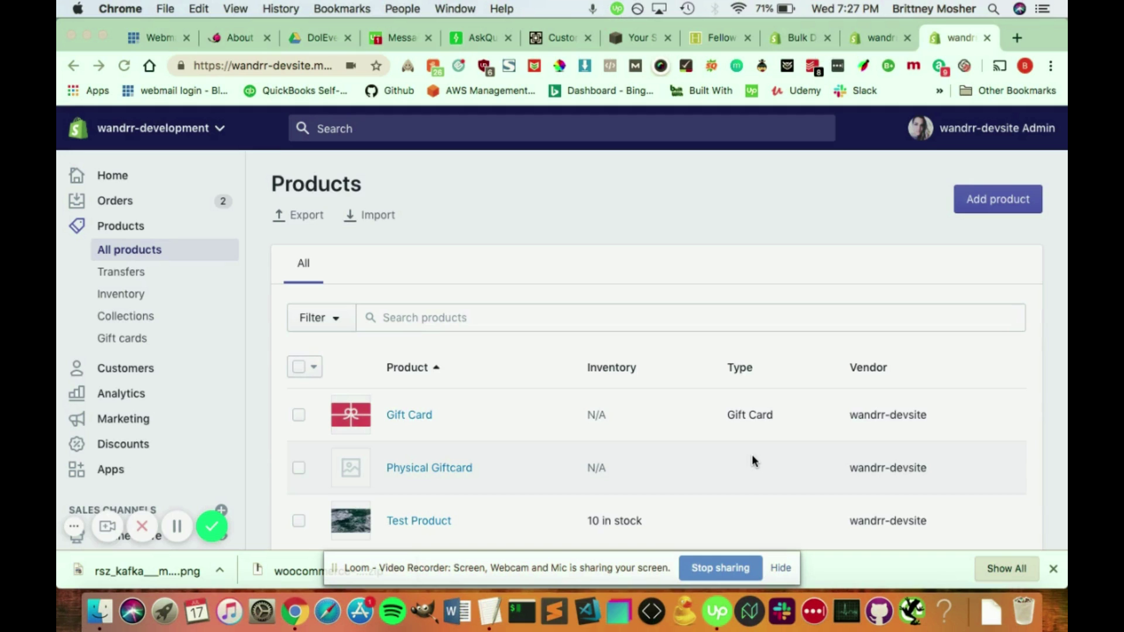
Step: Open the Physical Giftcard product page from the store's products list
scroll(543, 463, down, 2)
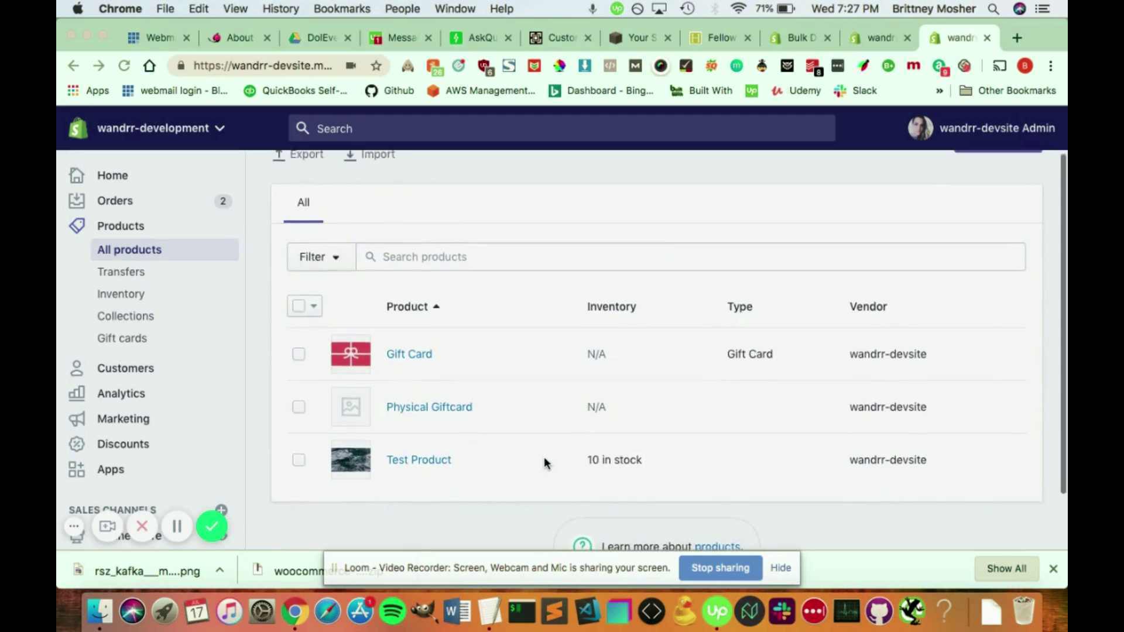
scroll(503, 461, up, 2)
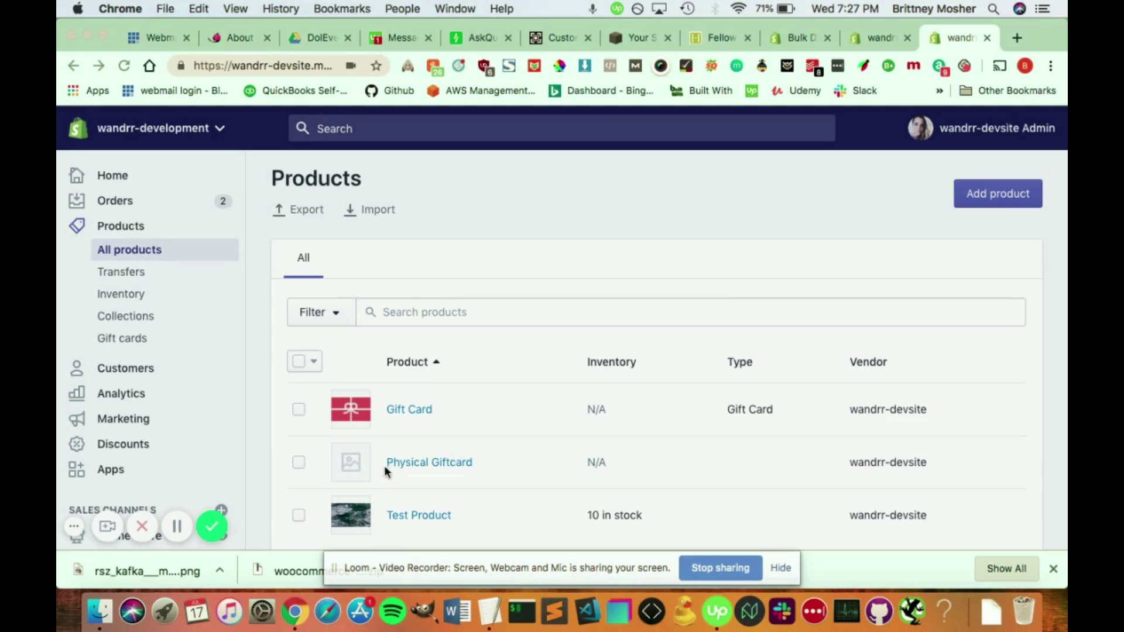
click(461, 463)
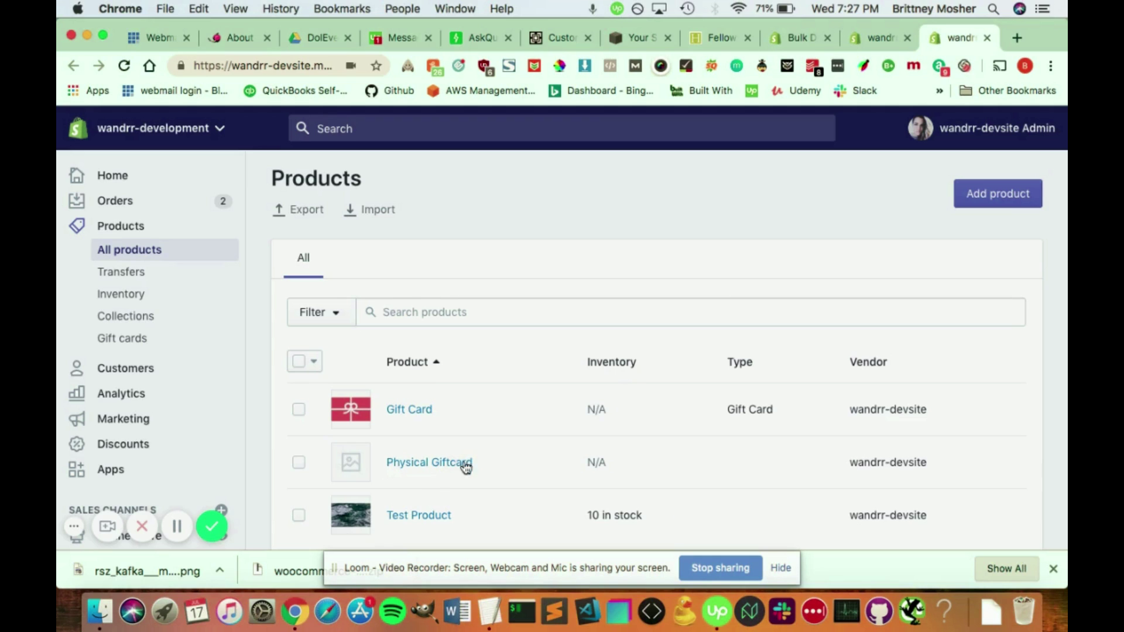
click(444, 465)
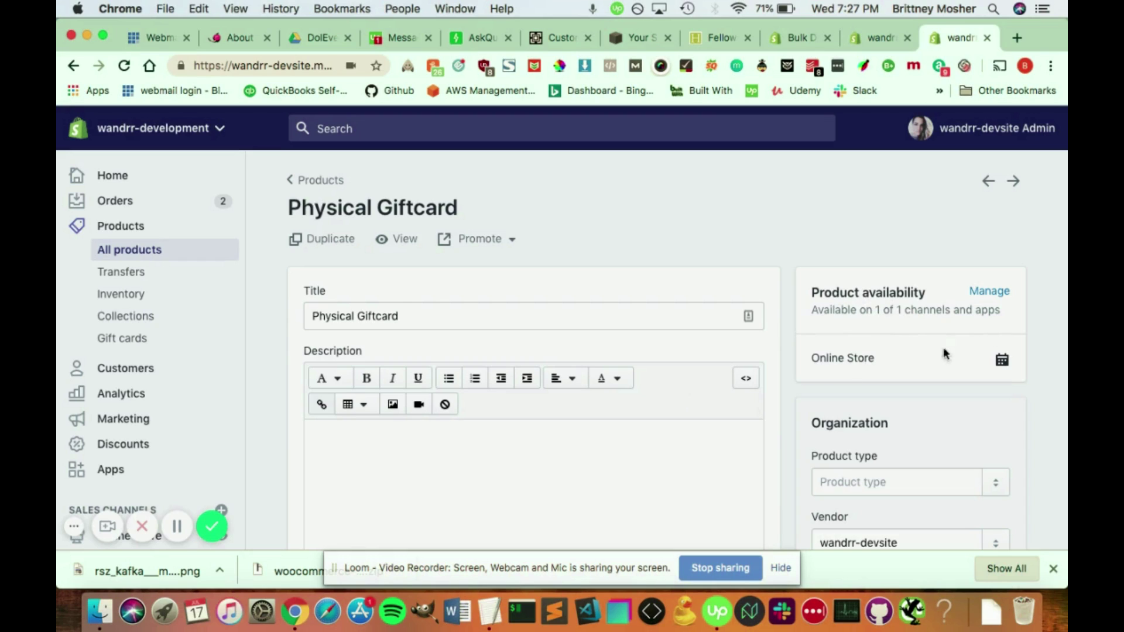
Step: Review its $10.00 price, physical product, untracked inventory, 0.0 lb weight and Shopify fulfillment
scroll(817, 375, down, 5)
scroll(809, 371, down, 1)
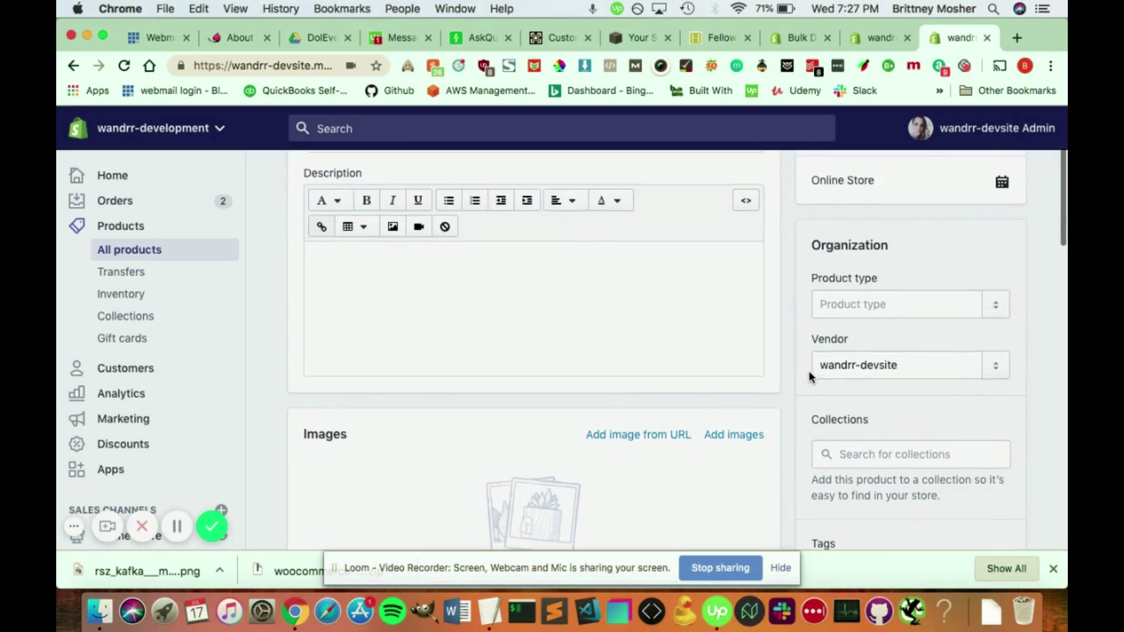
scroll(735, 383, down, 1)
scroll(735, 381, down, 5)
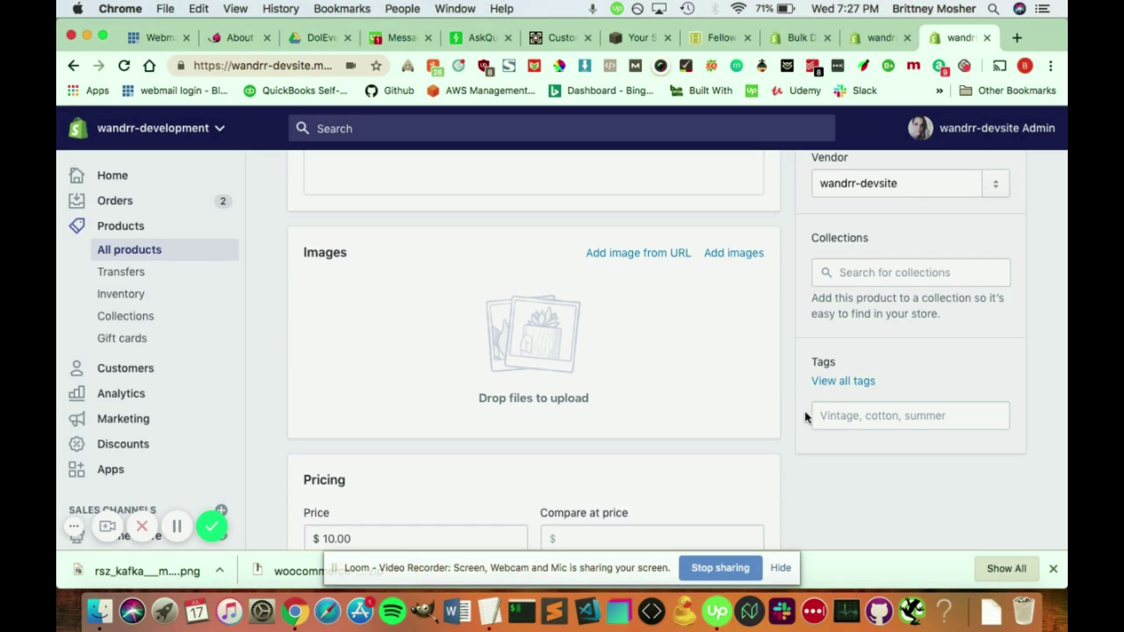
scroll(624, 335, down, 1)
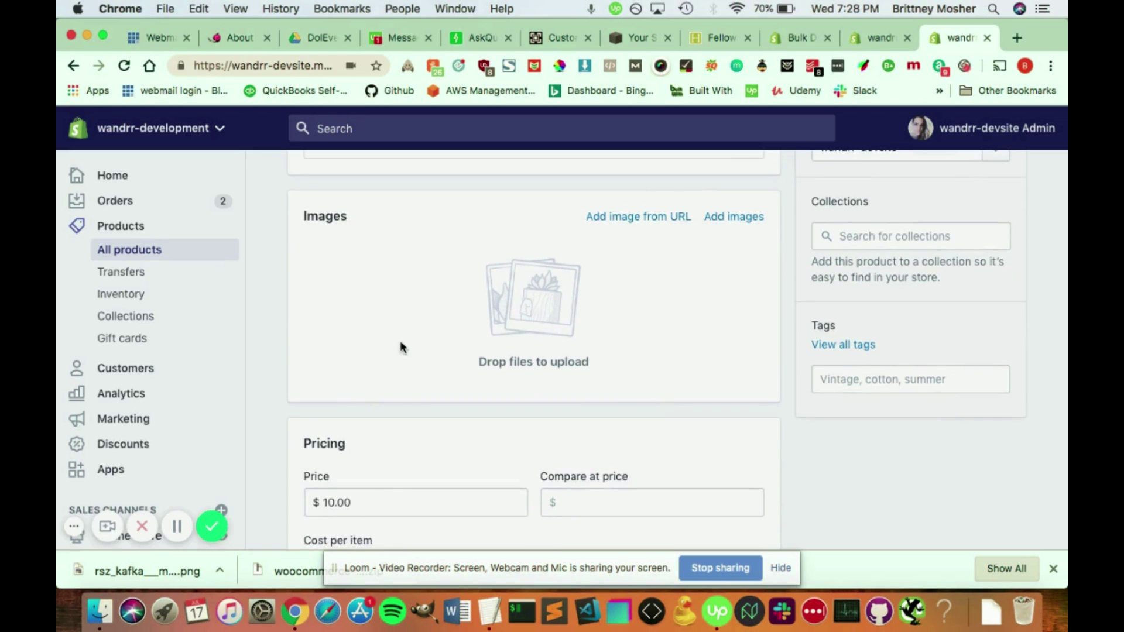
scroll(400, 345, down, 4)
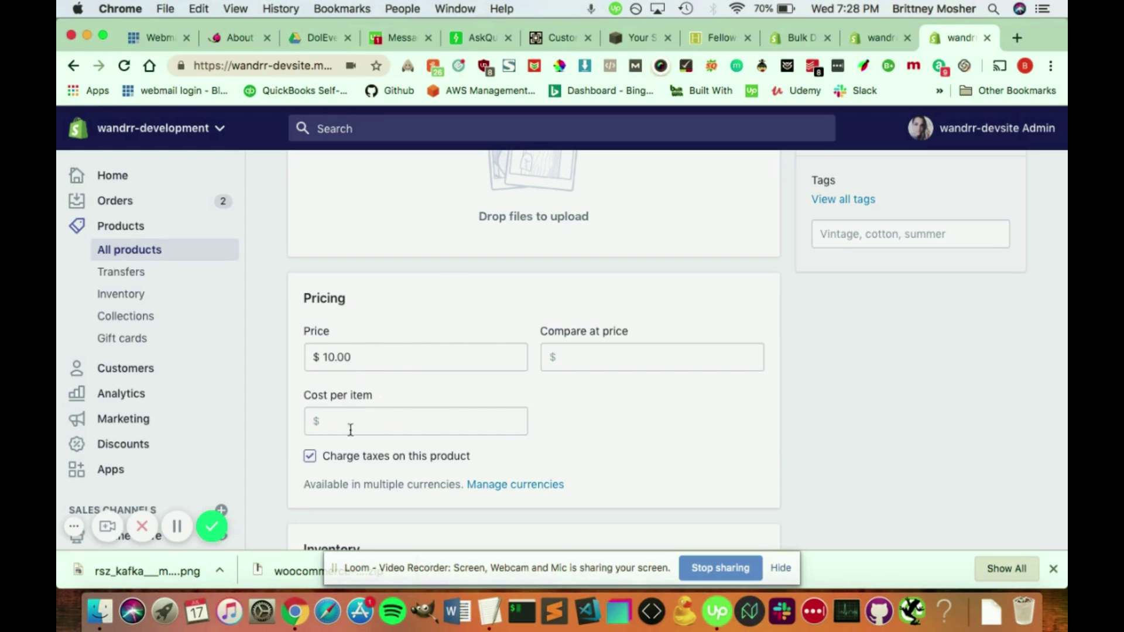
scroll(315, 368, down, 3)
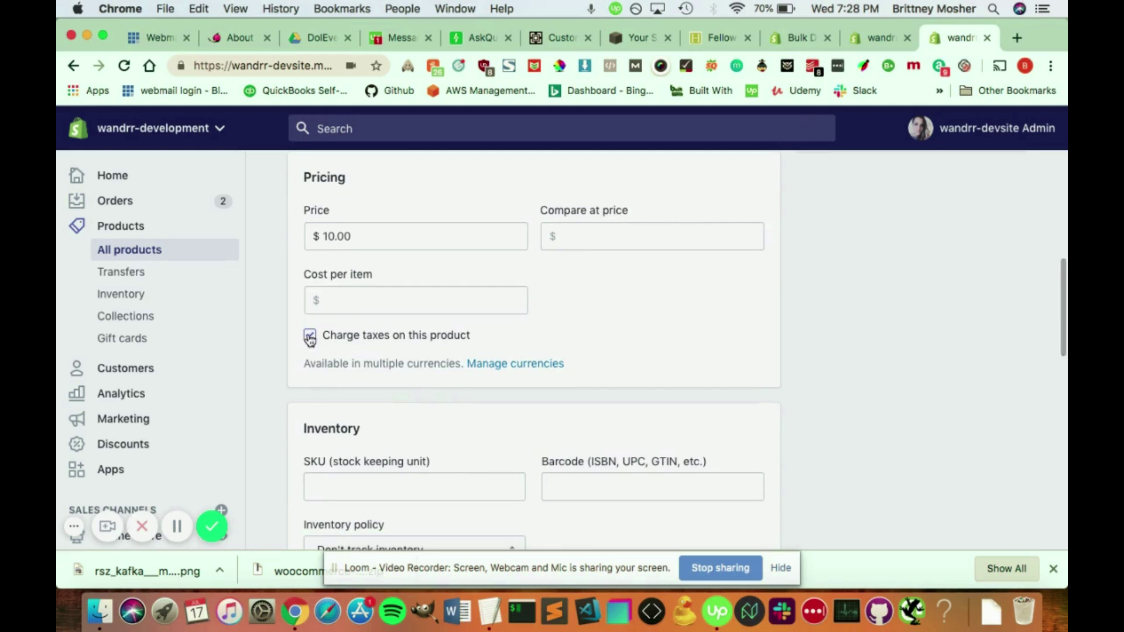
scroll(709, 371, down, 5)
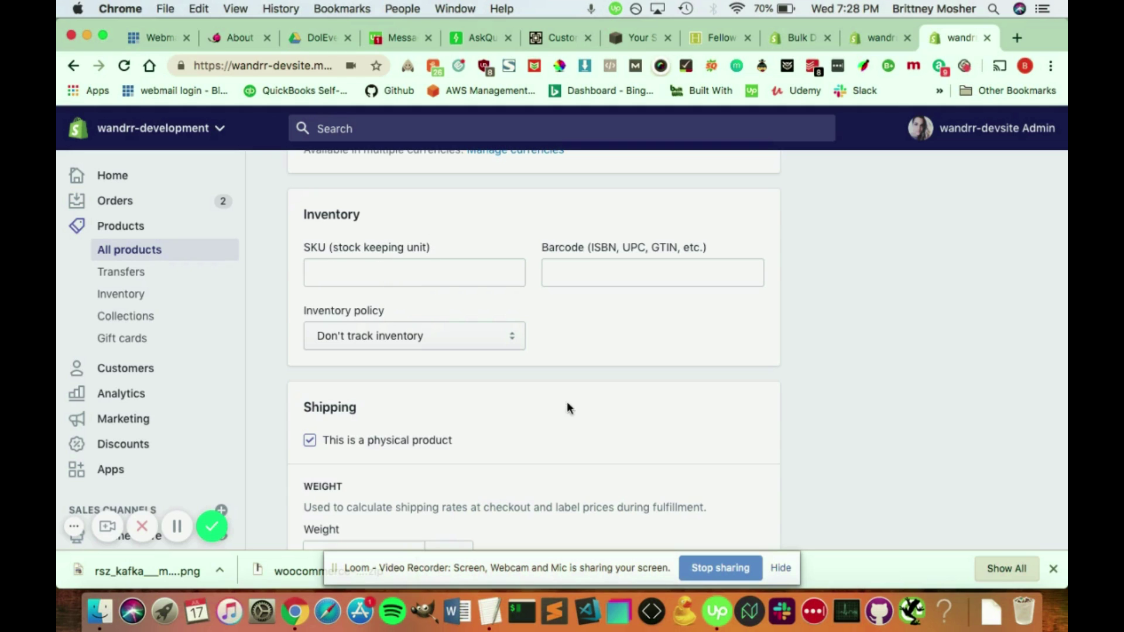
scroll(654, 416, down, 3)
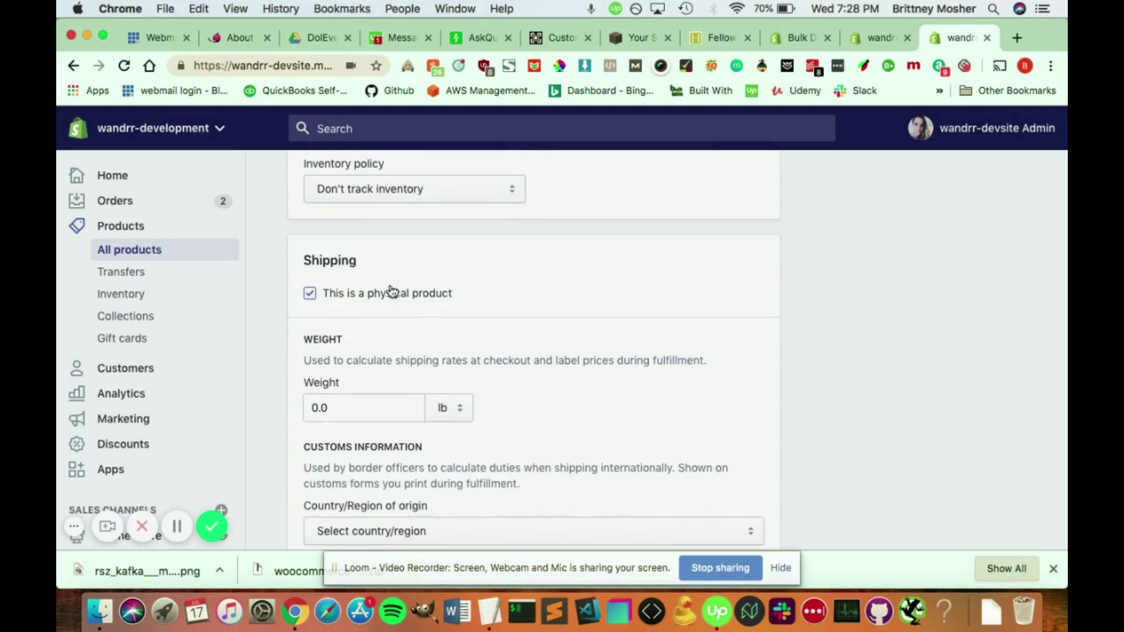
scroll(391, 291, up, 1)
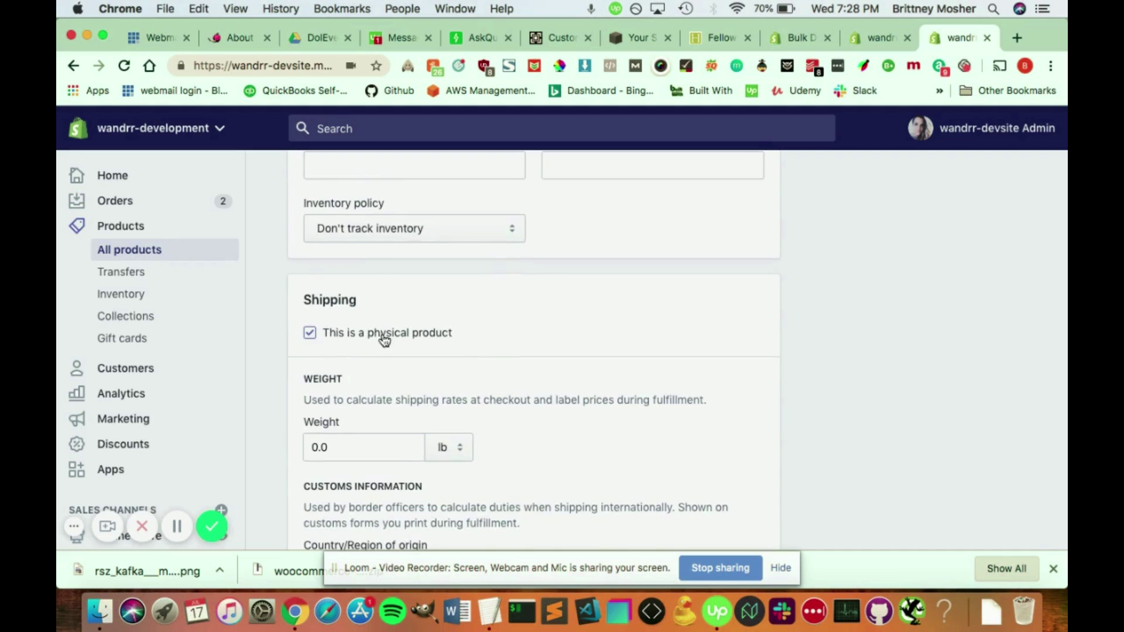
scroll(553, 268, down, 2)
scroll(552, 269, down, 2)
scroll(552, 270, down, 1)
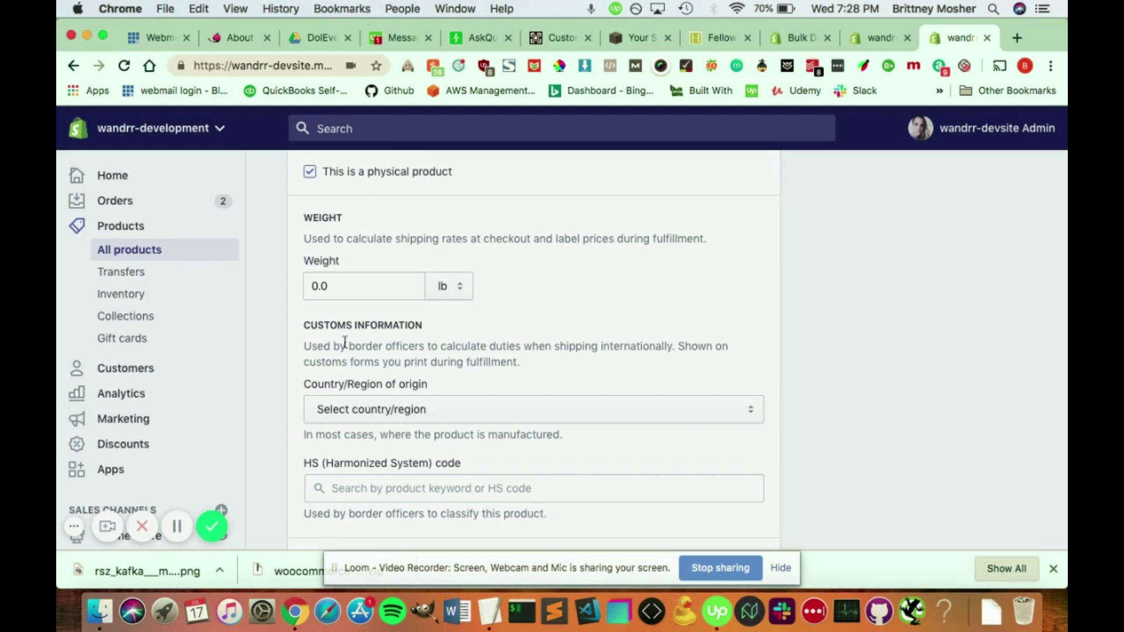
scroll(639, 351, down, 3)
scroll(638, 351, down, 1)
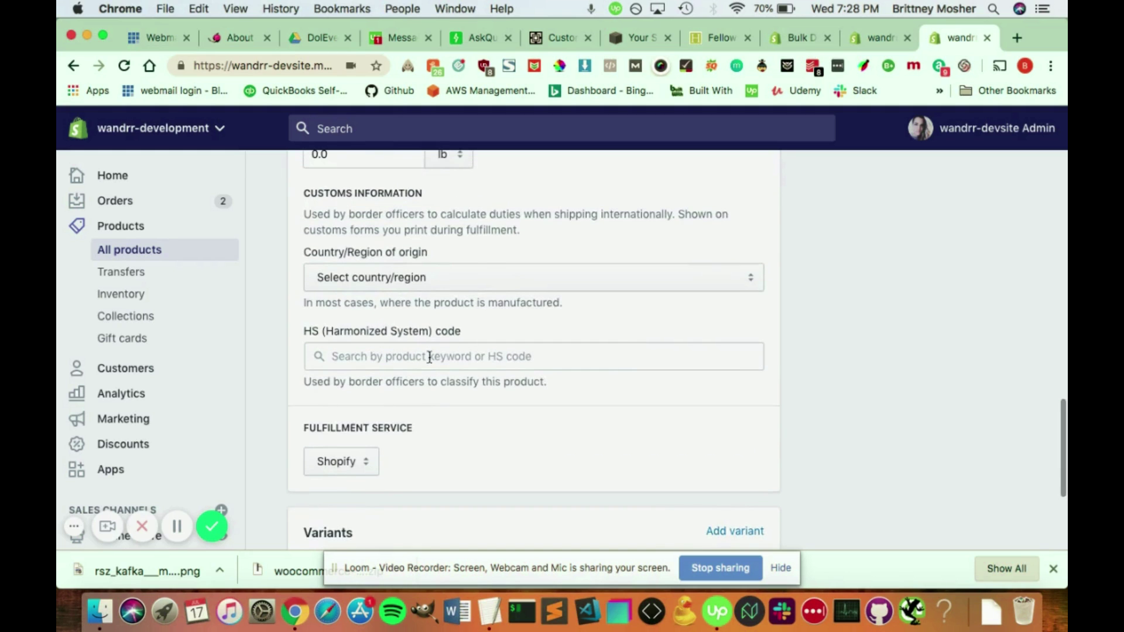
scroll(431, 375, down, 4)
scroll(432, 401, down, 2)
scroll(432, 402, up, 10)
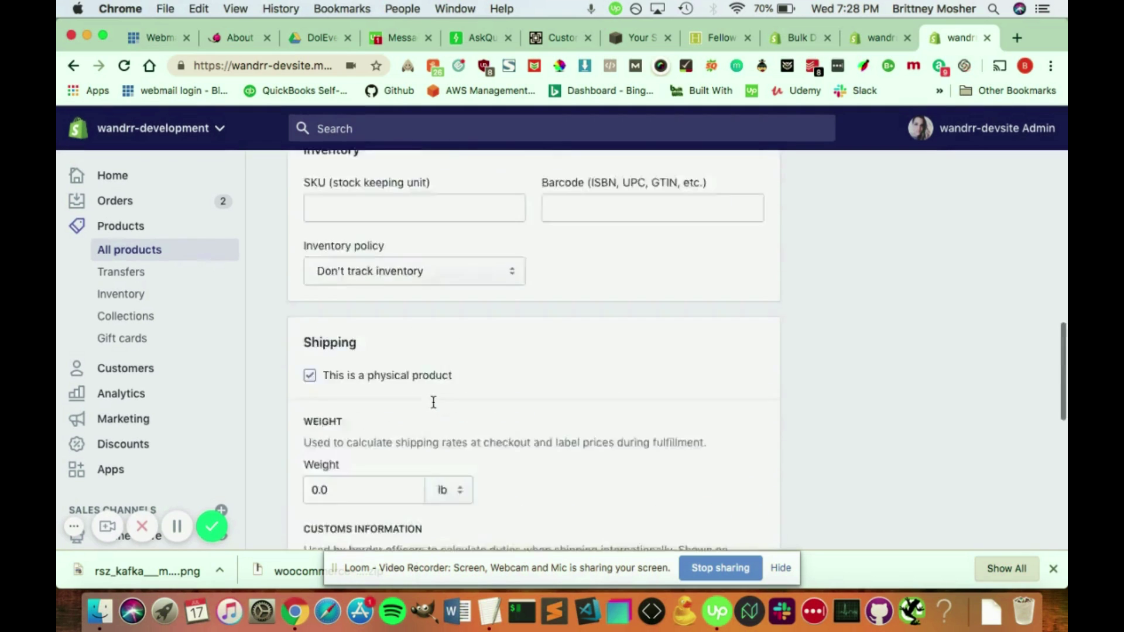
scroll(432, 402, up, 12)
scroll(439, 402, up, 2)
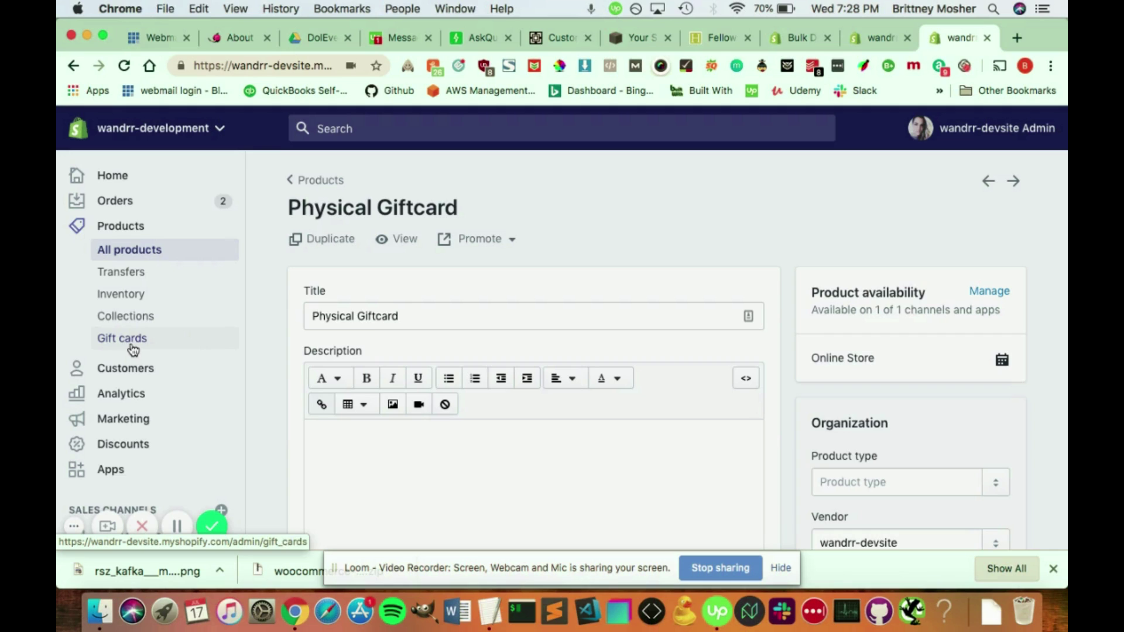
Step: Open test order #1003 from the Orders list
click(158, 203)
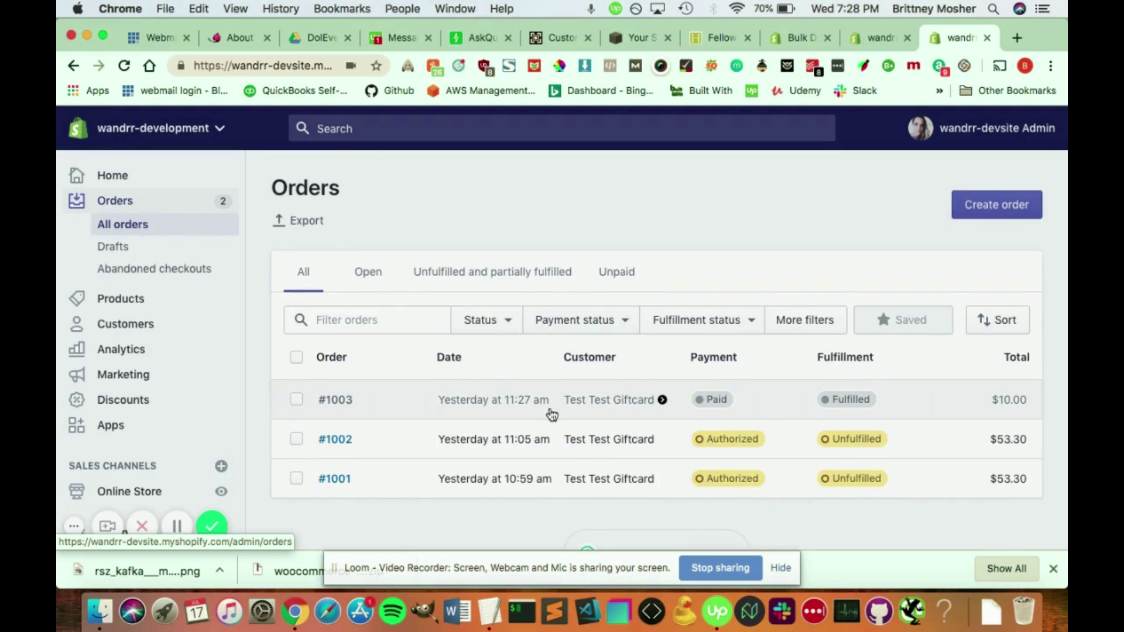
scroll(649, 381, down, 2)
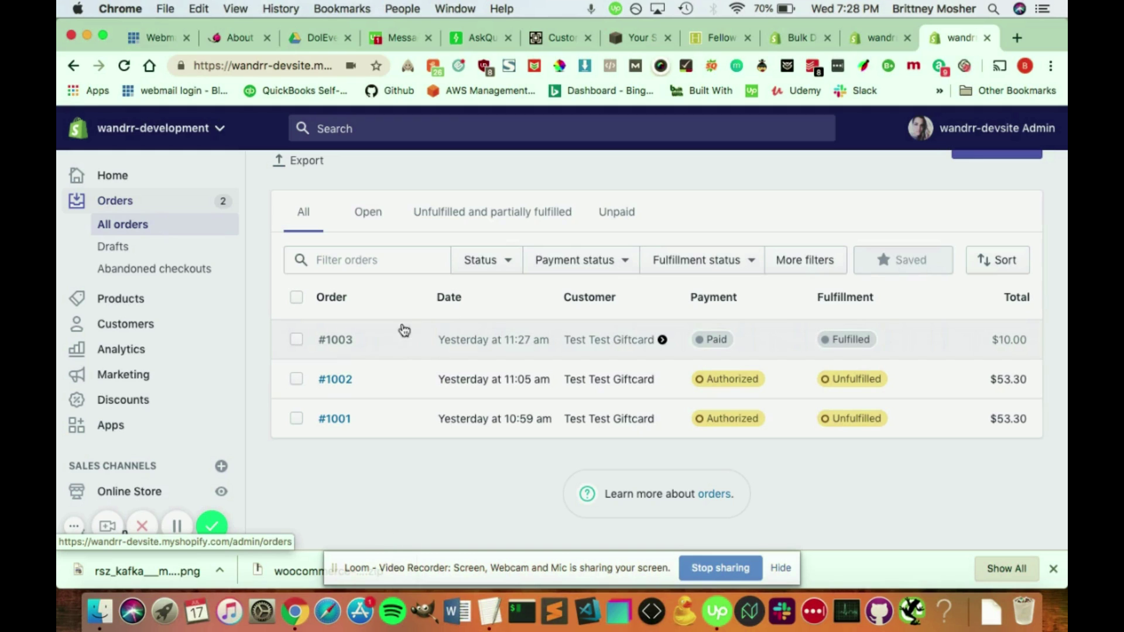
click(345, 339)
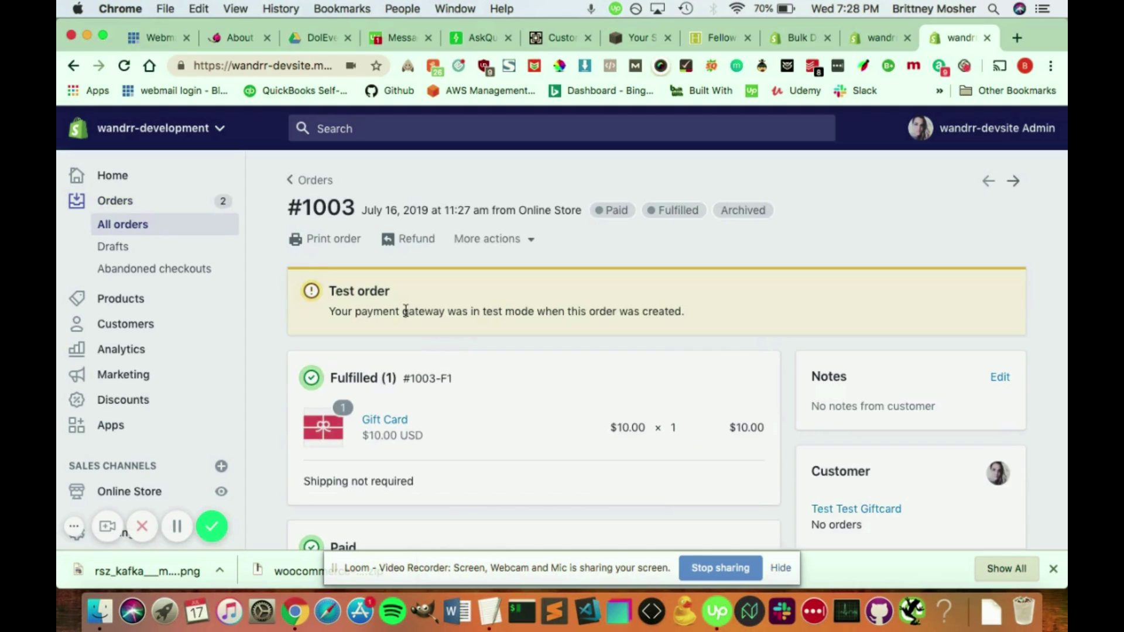
Step: Review order #1003: a paid, fulfilled $10.00 Gift Card with shipping not required
scroll(463, 433, down, 1)
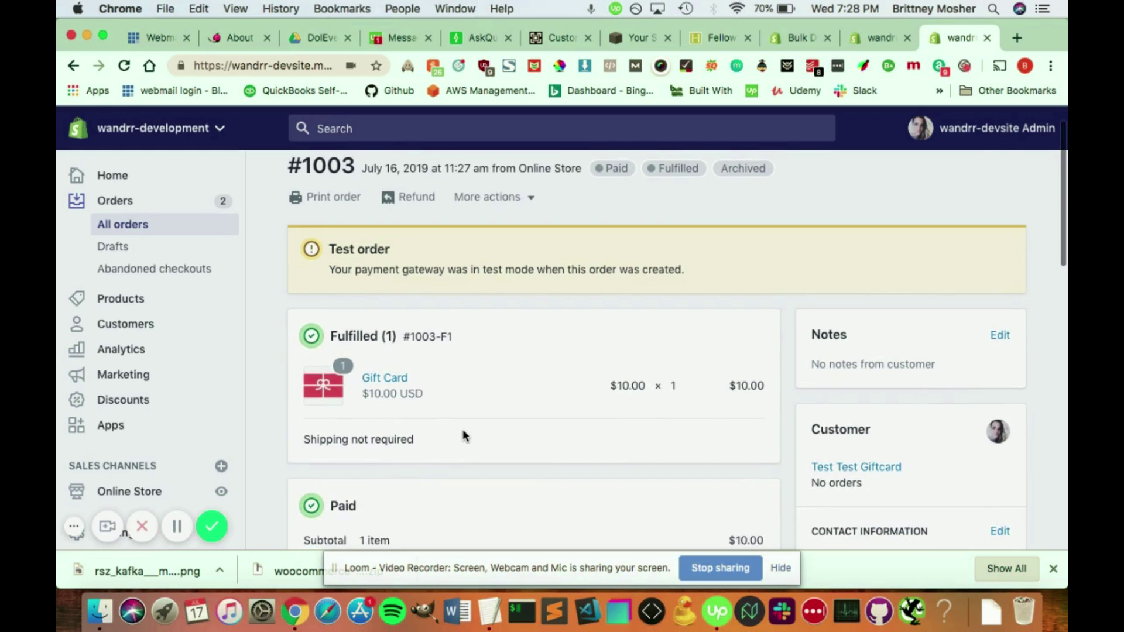
scroll(462, 432, down, 1)
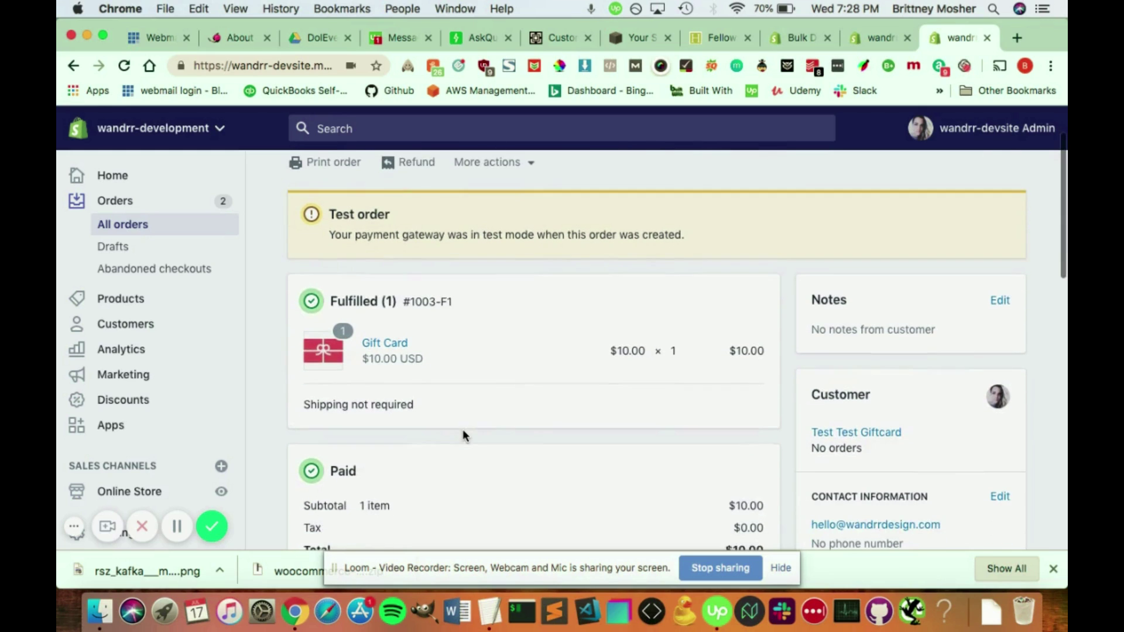
scroll(445, 342, down, 1)
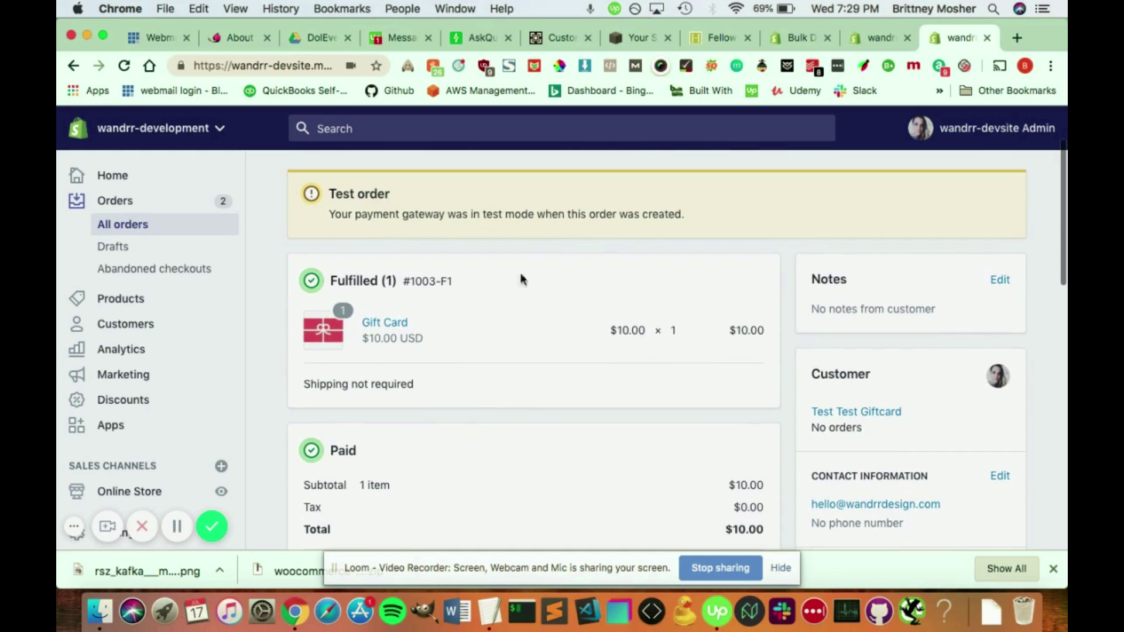
scroll(477, 433, down, 1)
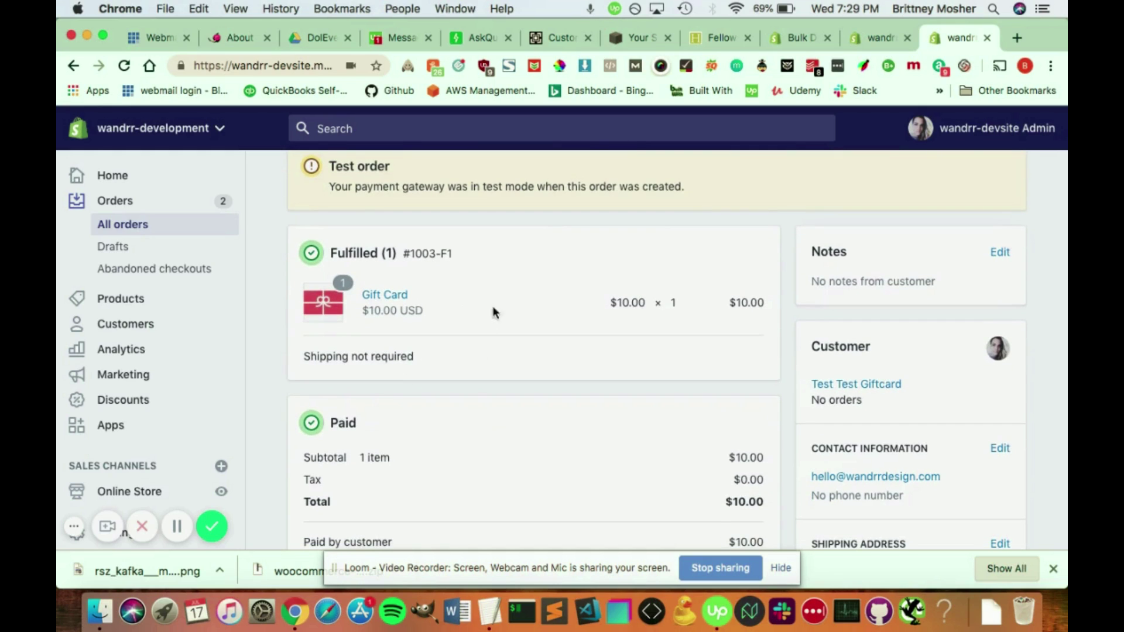
scroll(434, 339, down, 1)
scroll(435, 339, down, 1)
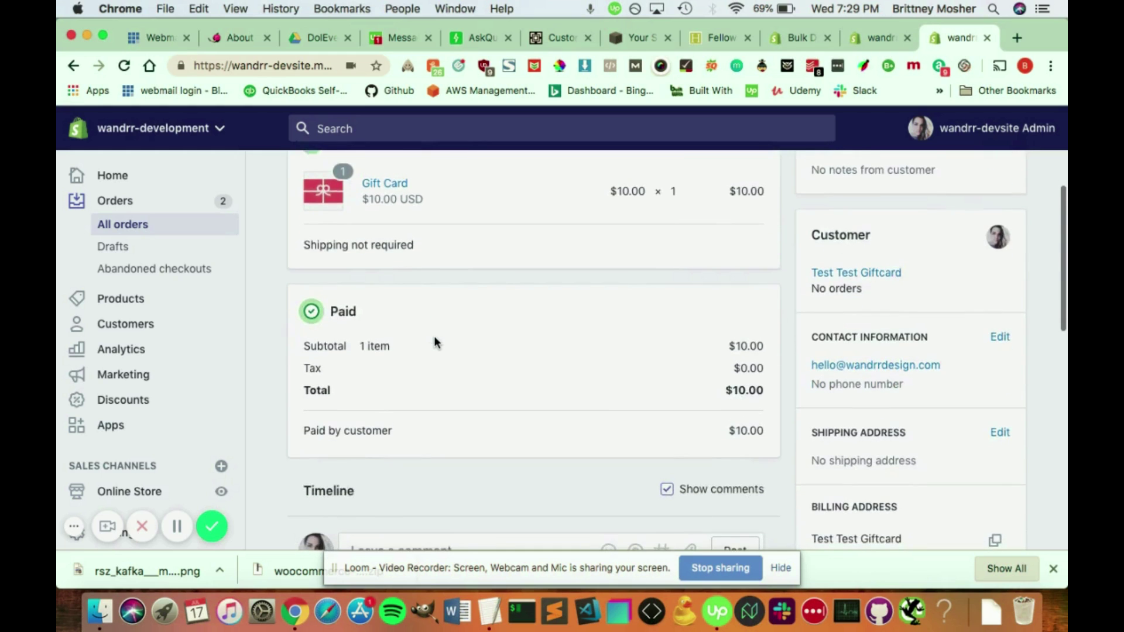
scroll(434, 340, down, 2)
scroll(433, 340, up, 4)
scroll(434, 340, up, 1)
scroll(434, 336, up, 1)
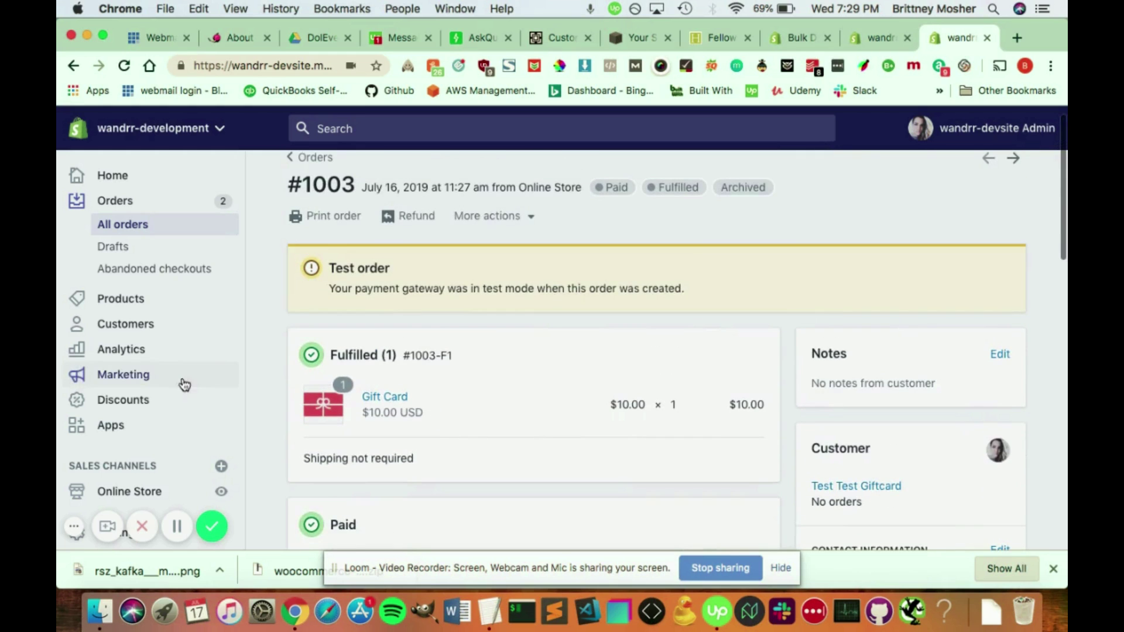
scroll(163, 326, up, 1)
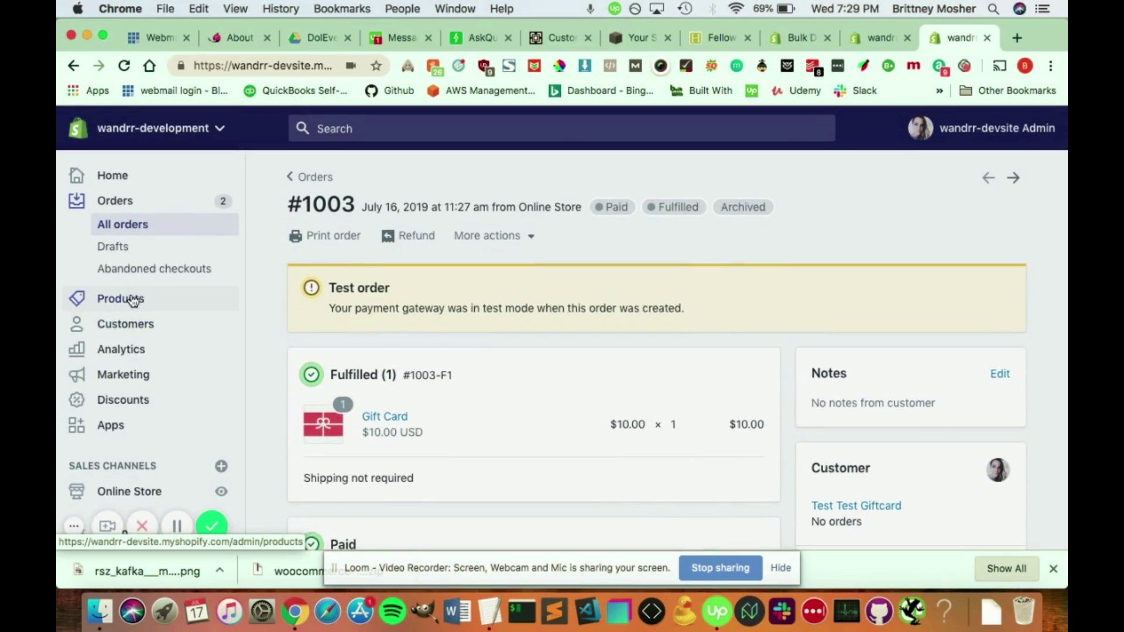
Step: Go to Products > Gift cards and start issuing a new gift card with a generated code
click(92, 303)
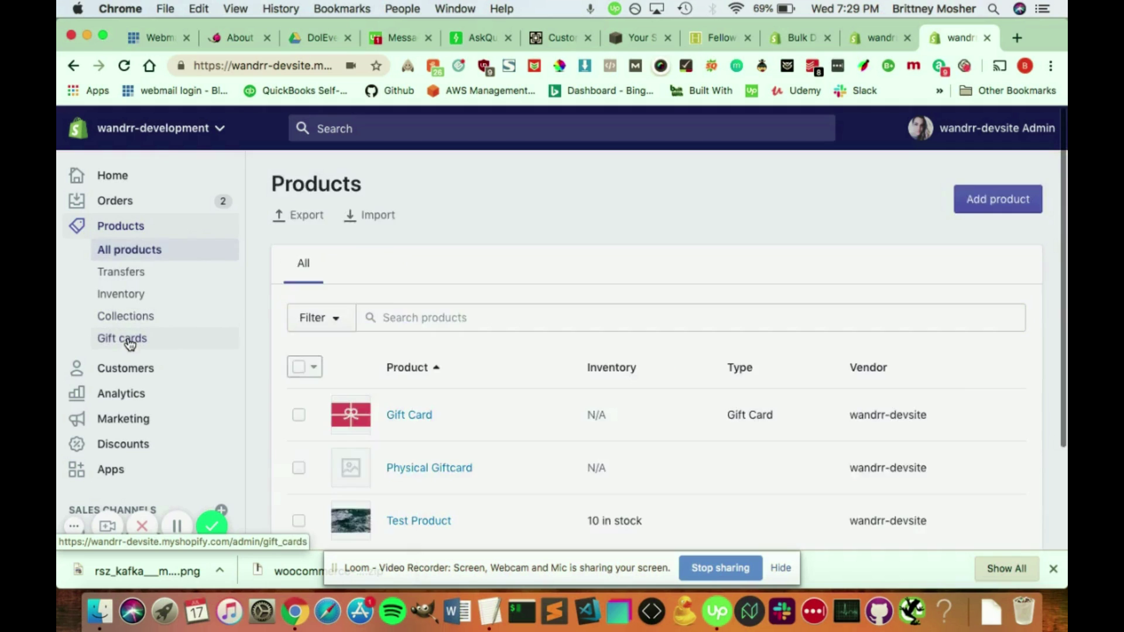
click(130, 344)
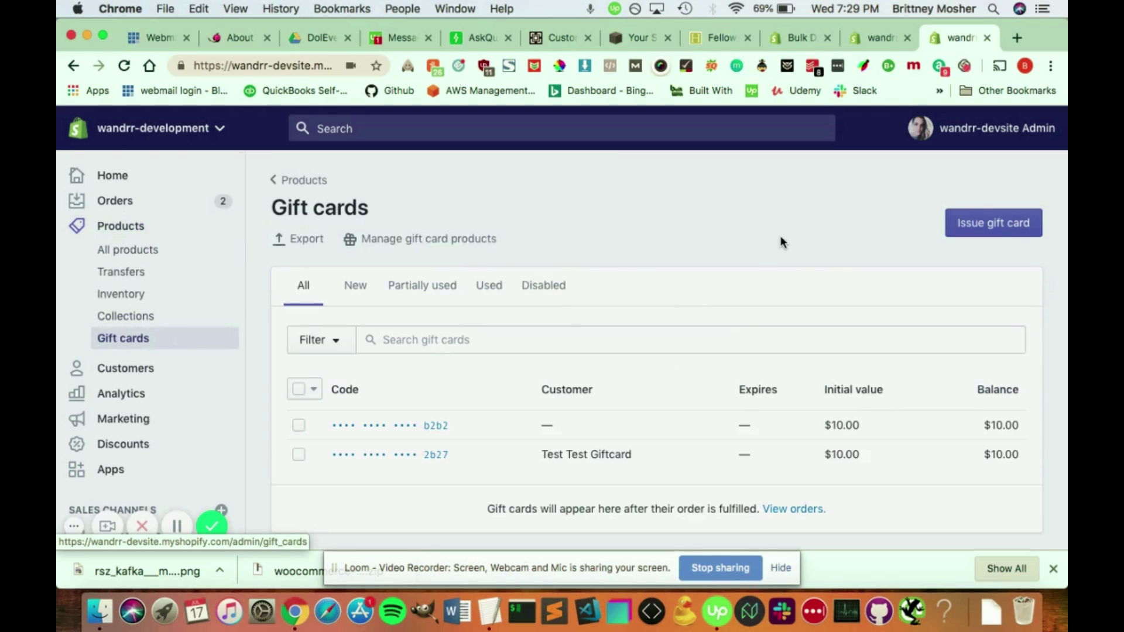
click(969, 224)
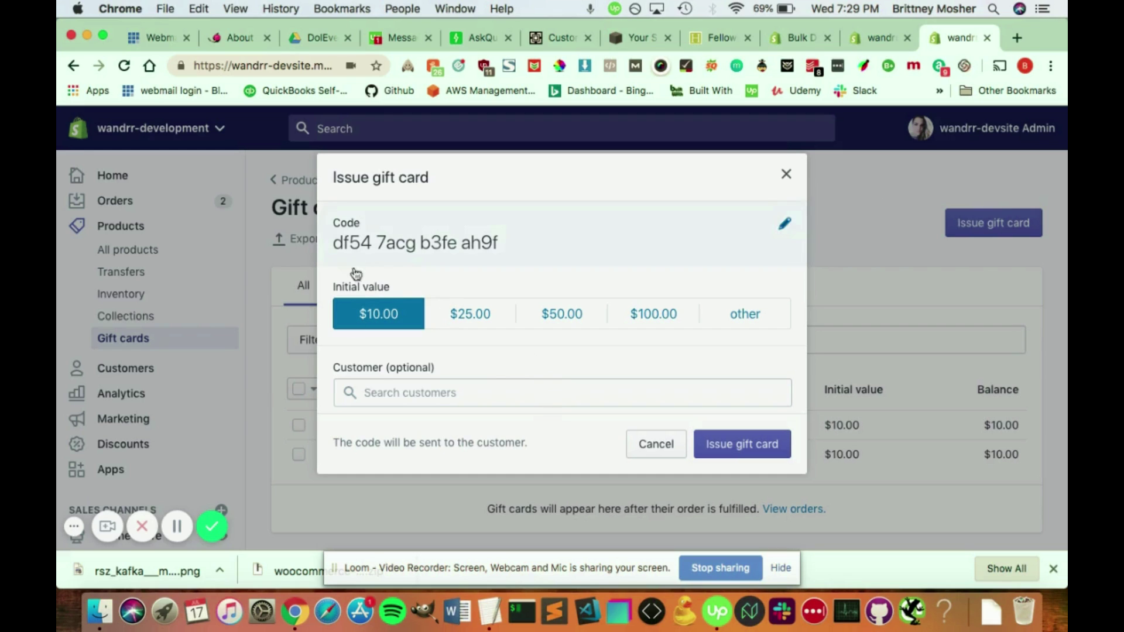
scroll(527, 362, down, 1)
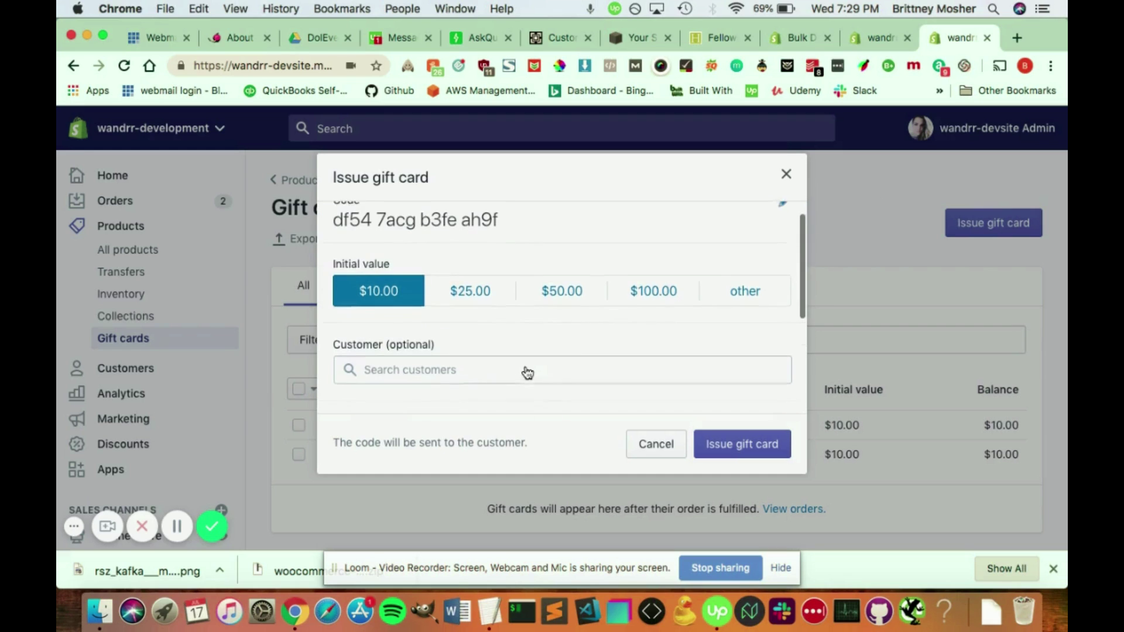
scroll(424, 362, down, 2)
click(395, 302)
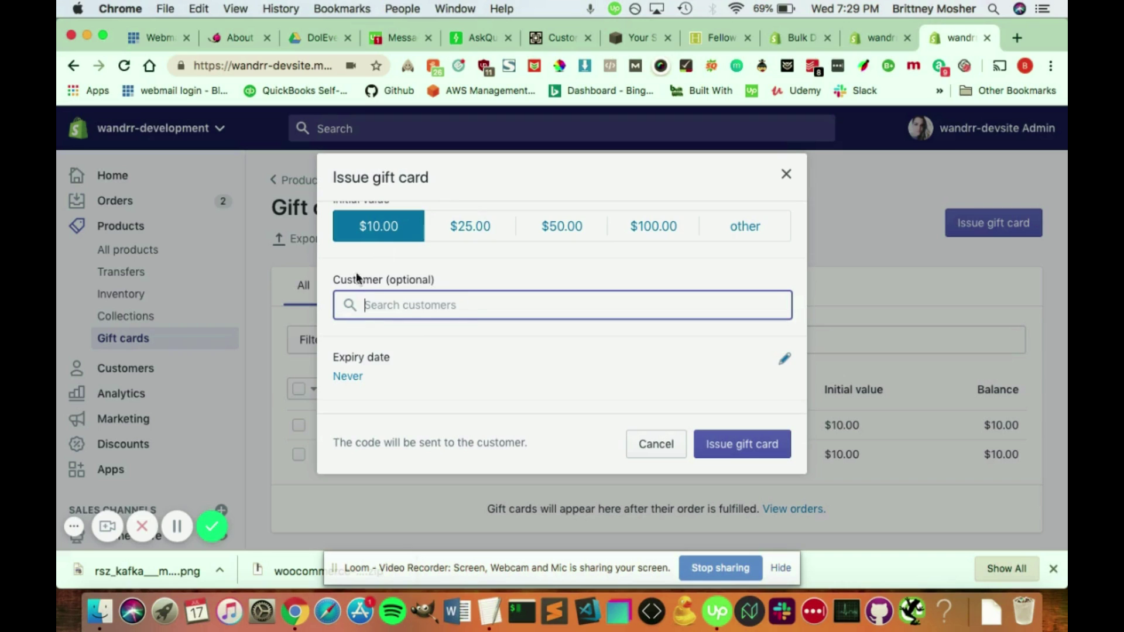
scroll(450, 281, up, 1)
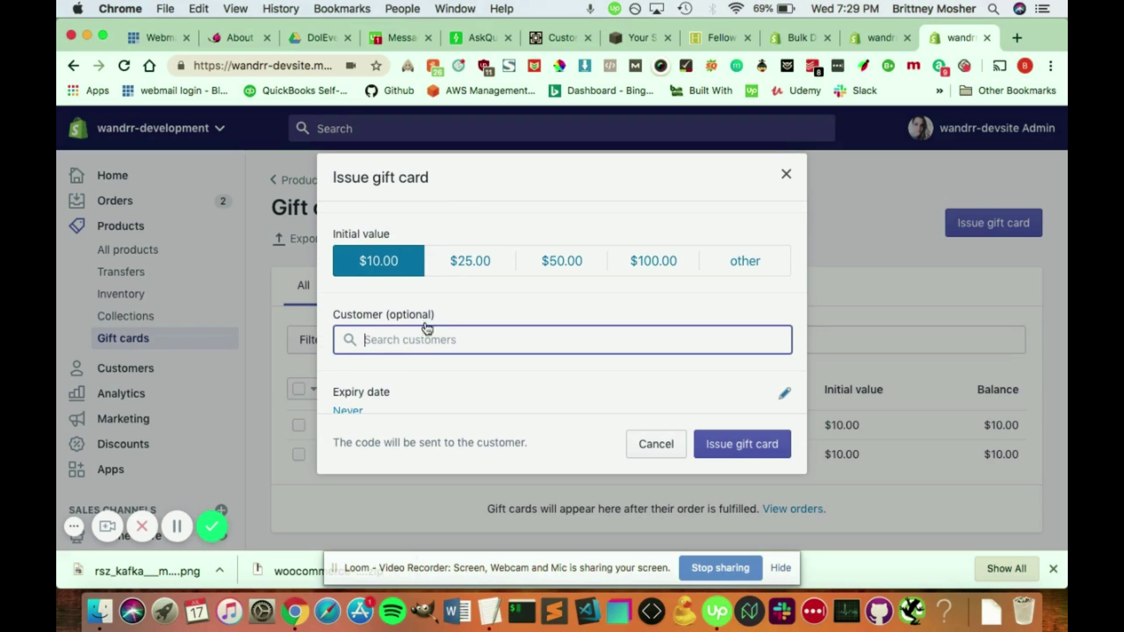
scroll(460, 361, down, 2)
scroll(460, 361, down, 2)
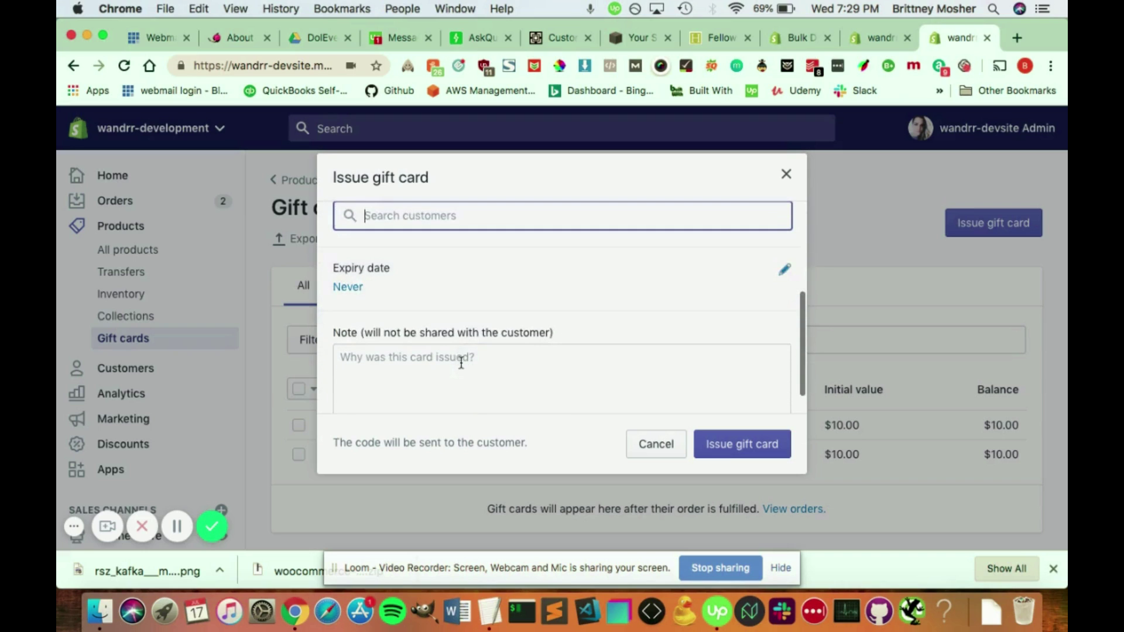
scroll(461, 363, down, 1)
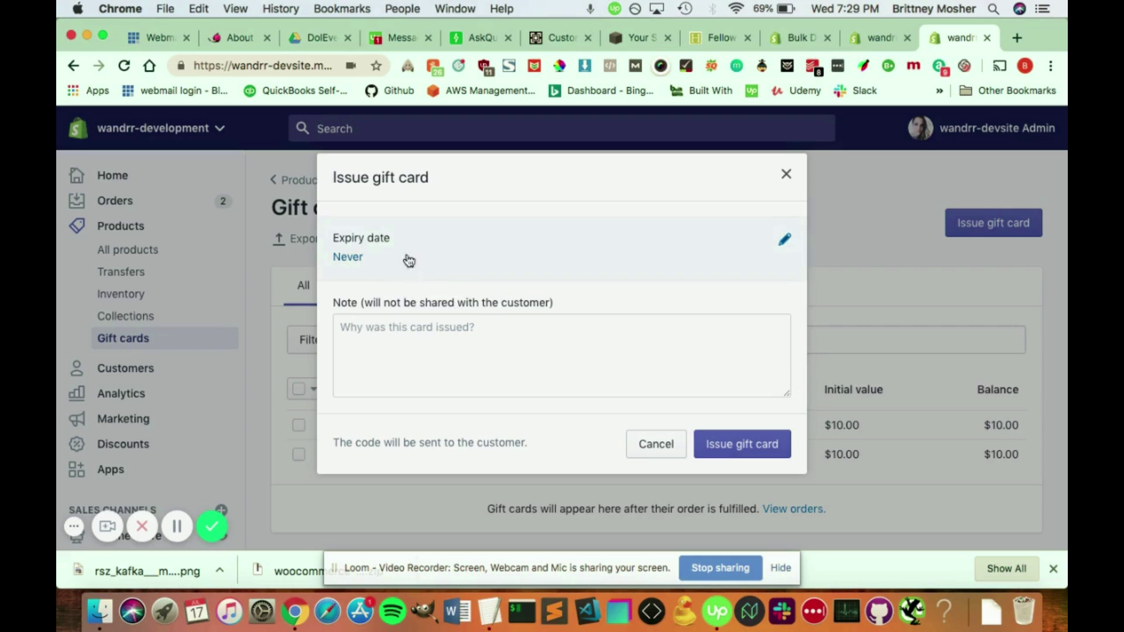
scroll(414, 350, up, 3)
scroll(413, 348, up, 1)
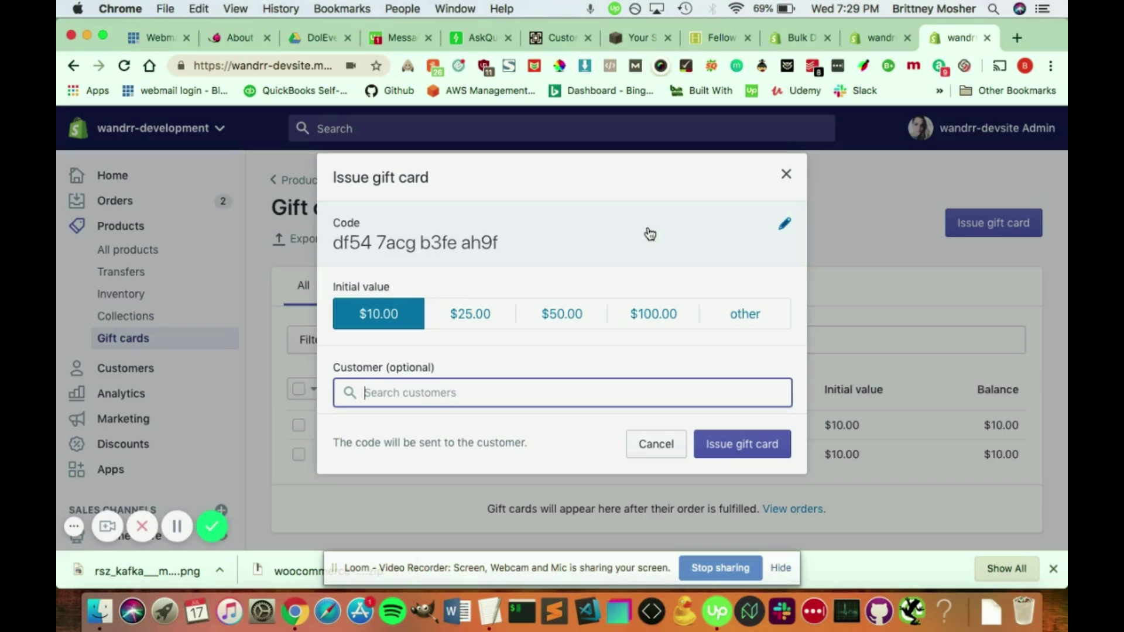
Step: Make the gift card code editable, then close the dialog without issuing a card
click(784, 224)
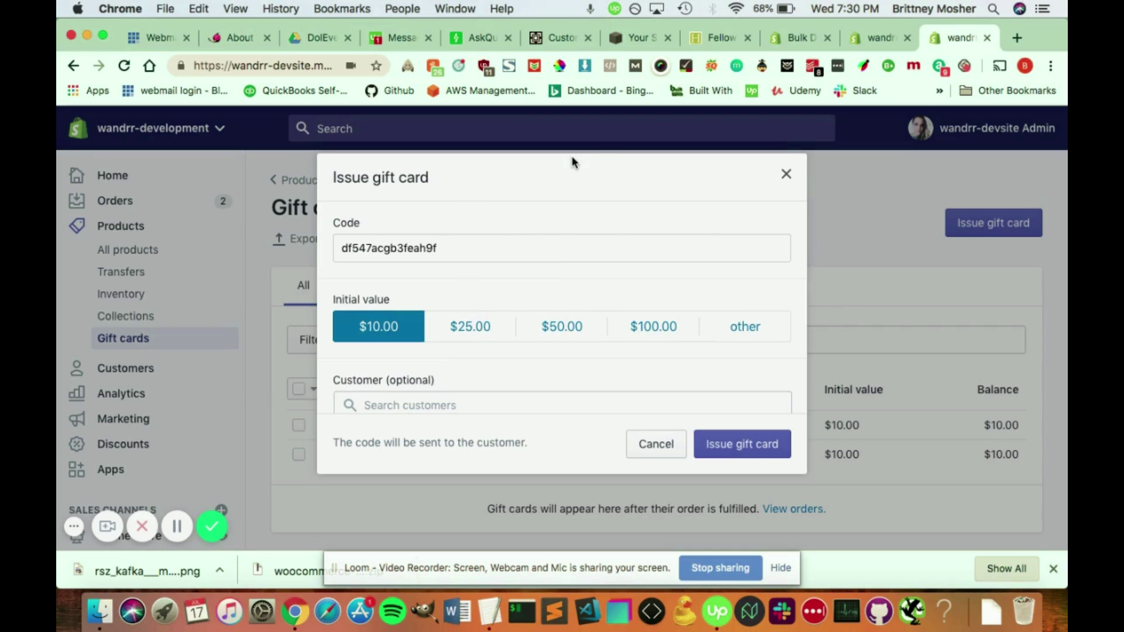
click(783, 169)
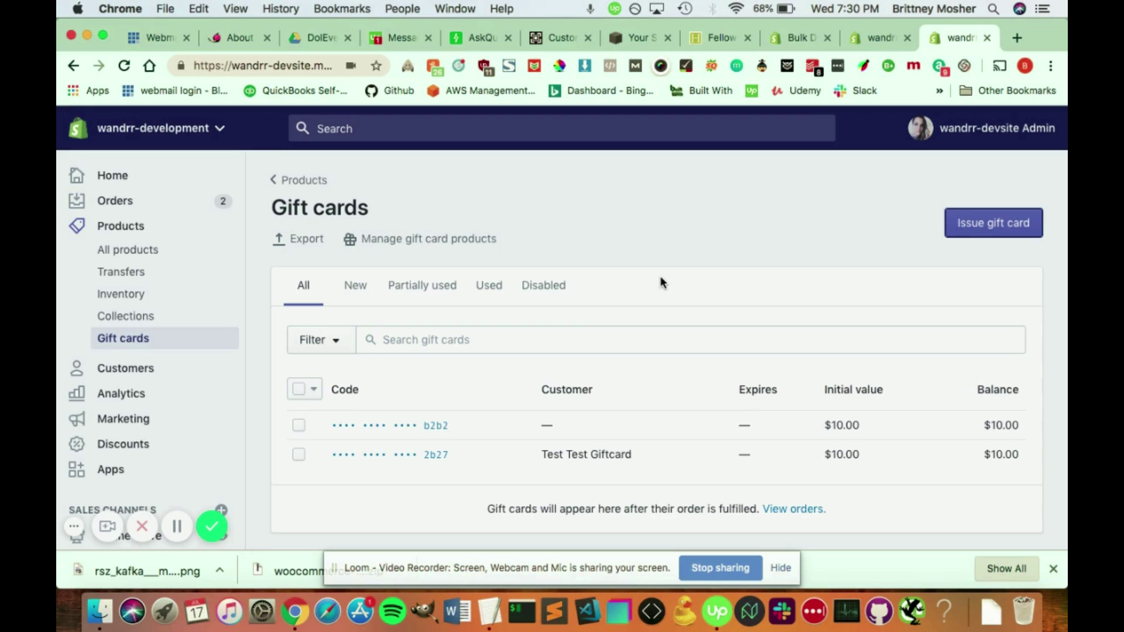
Step: View Seguno's free Bulk Discount Code Generator listing, rated 4.9 from 74 reviews
click(794, 43)
scroll(529, 455, down, 1)
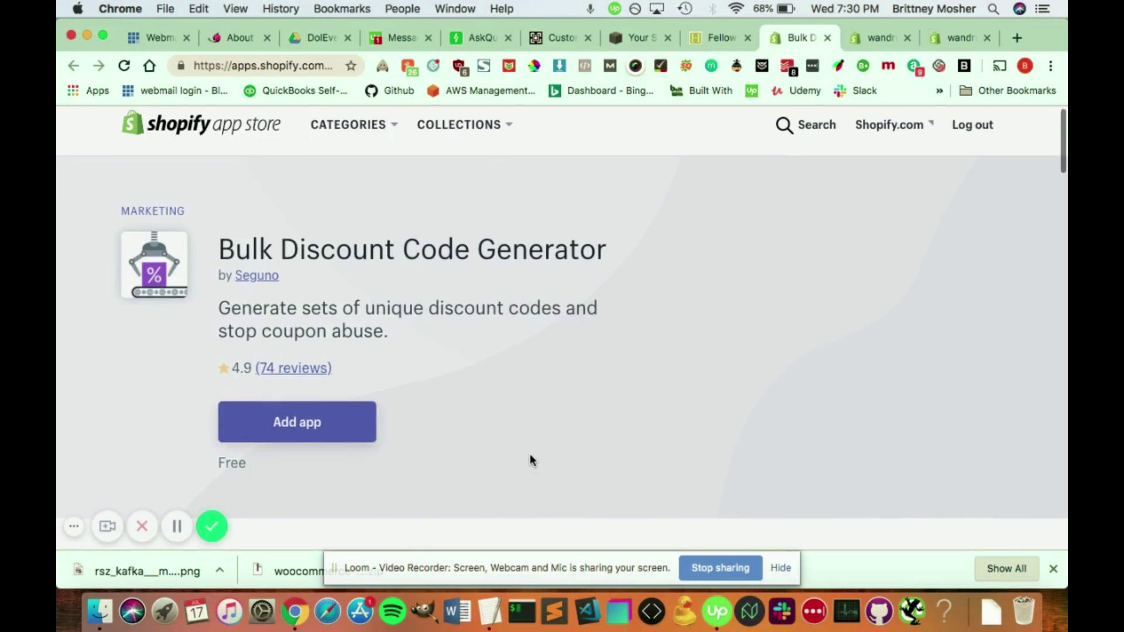
scroll(531, 456, up, 1)
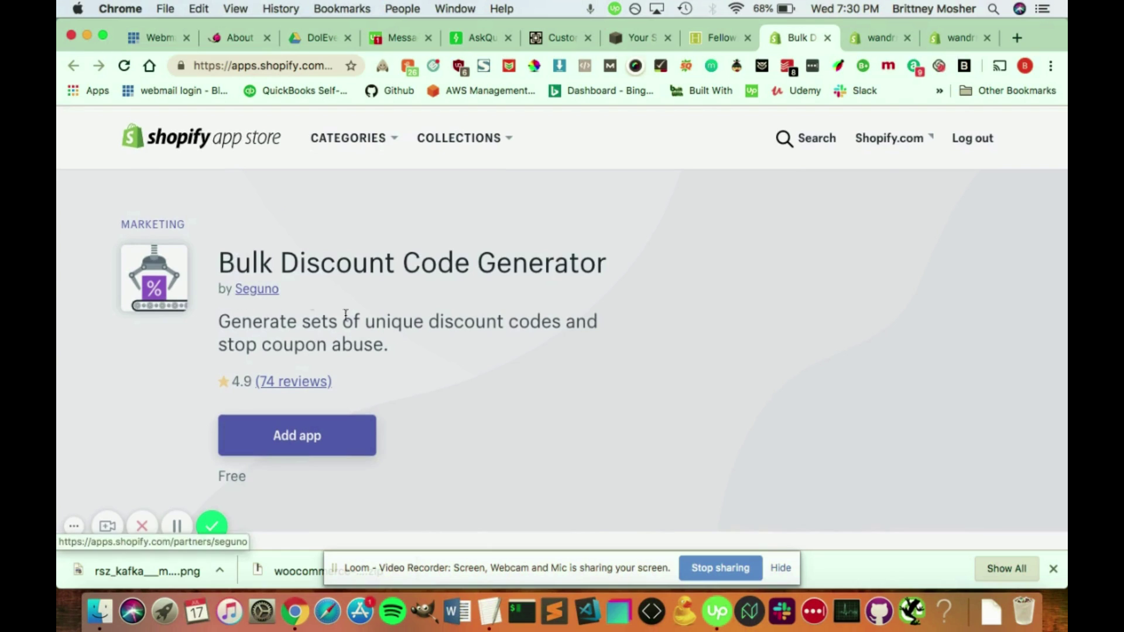
Step: In the Bulk Discount Code Generator app, start a new discount set
click(874, 37)
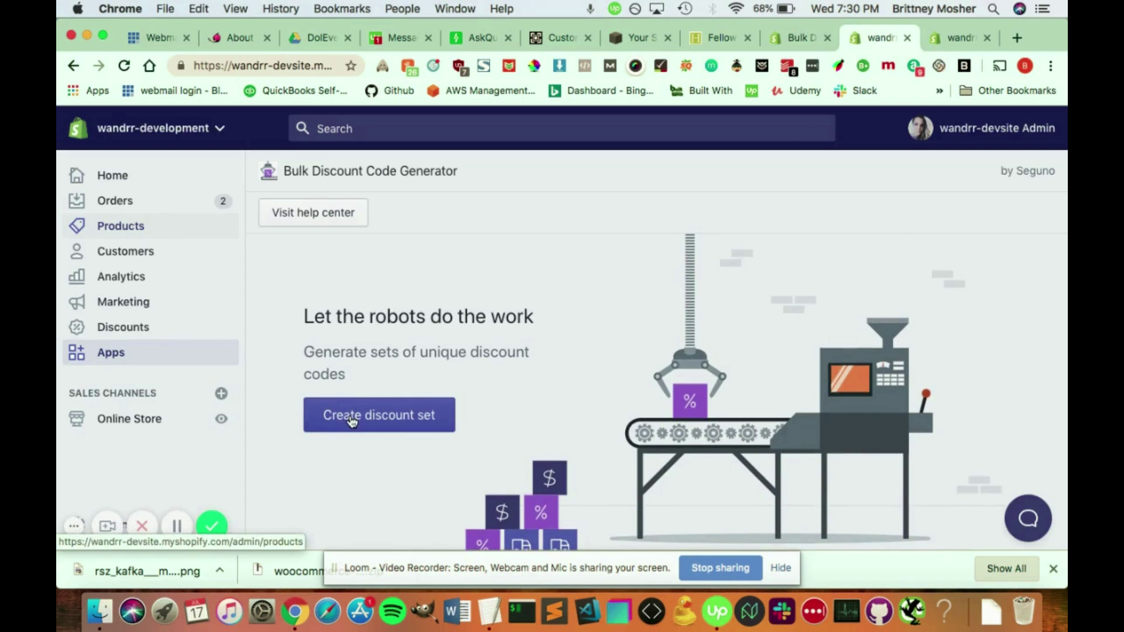
click(347, 416)
scroll(553, 405, down, 1)
scroll(552, 404, up, 2)
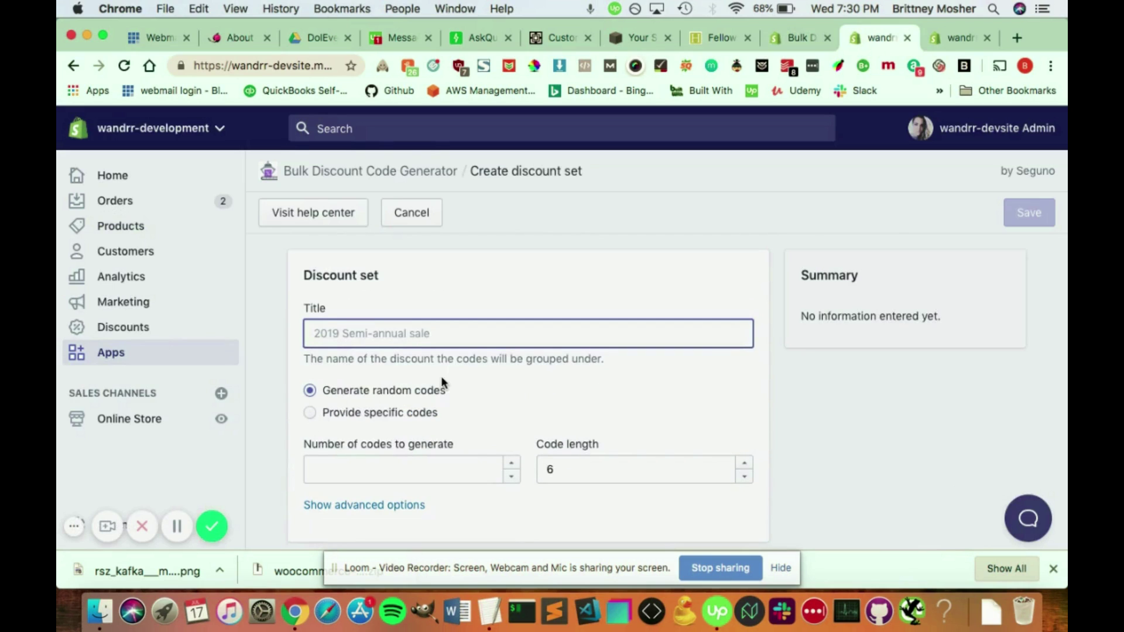
scroll(426, 489, down, 3)
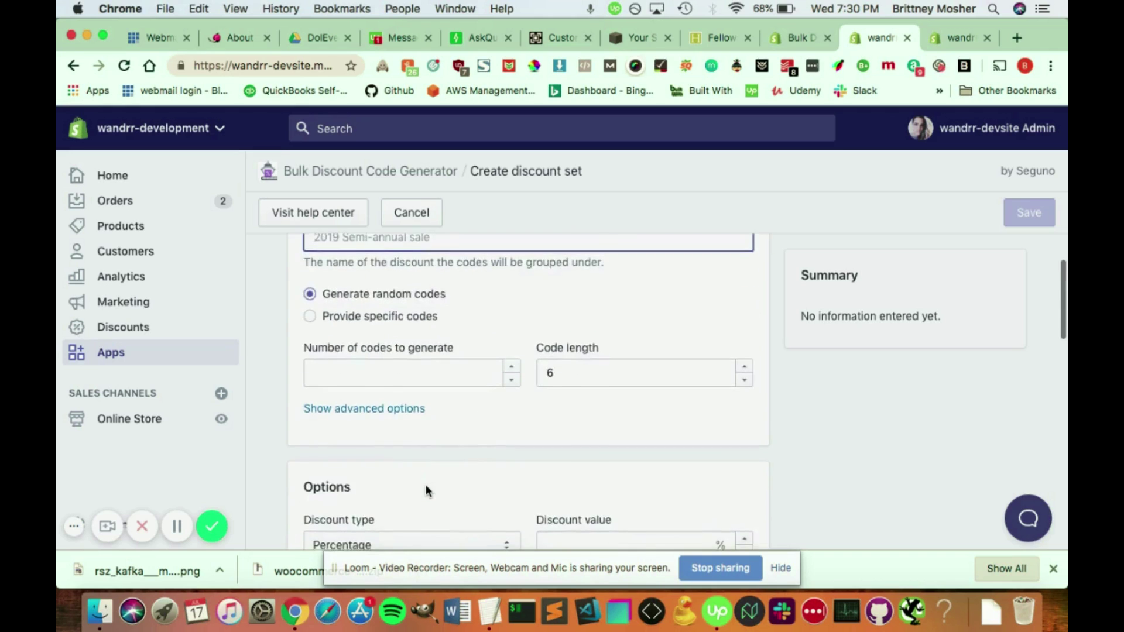
scroll(425, 489, down, 2)
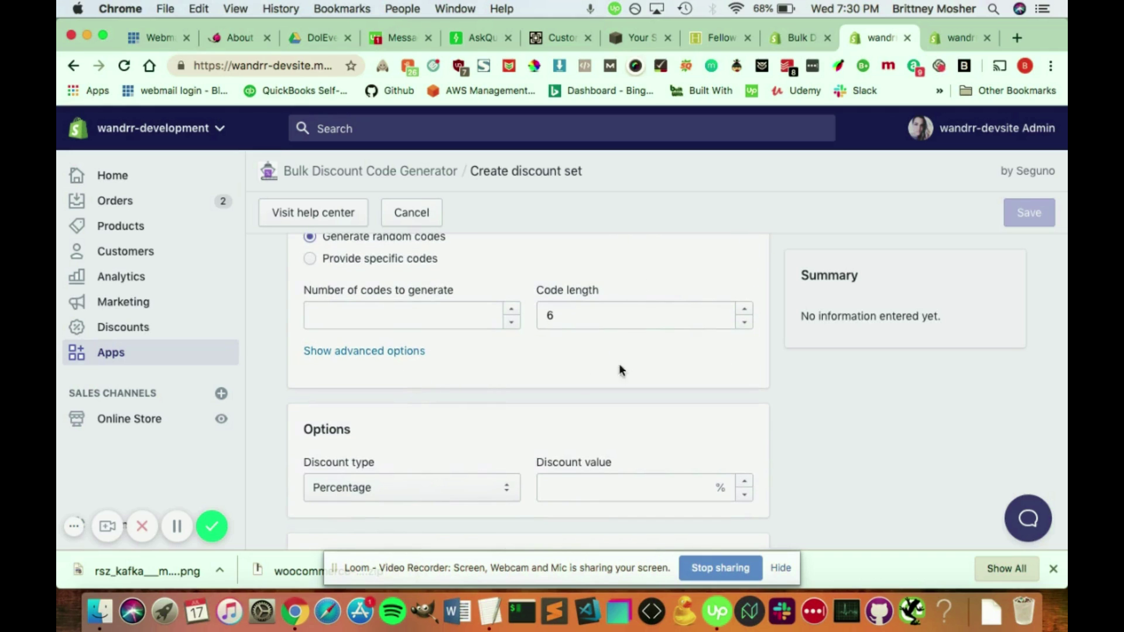
scroll(561, 420, down, 1)
scroll(418, 329, down, 1)
Step: Reveal the prefix, suffix and allowed character options, and view the Discount type choices
click(419, 325)
scroll(419, 380, down, 1)
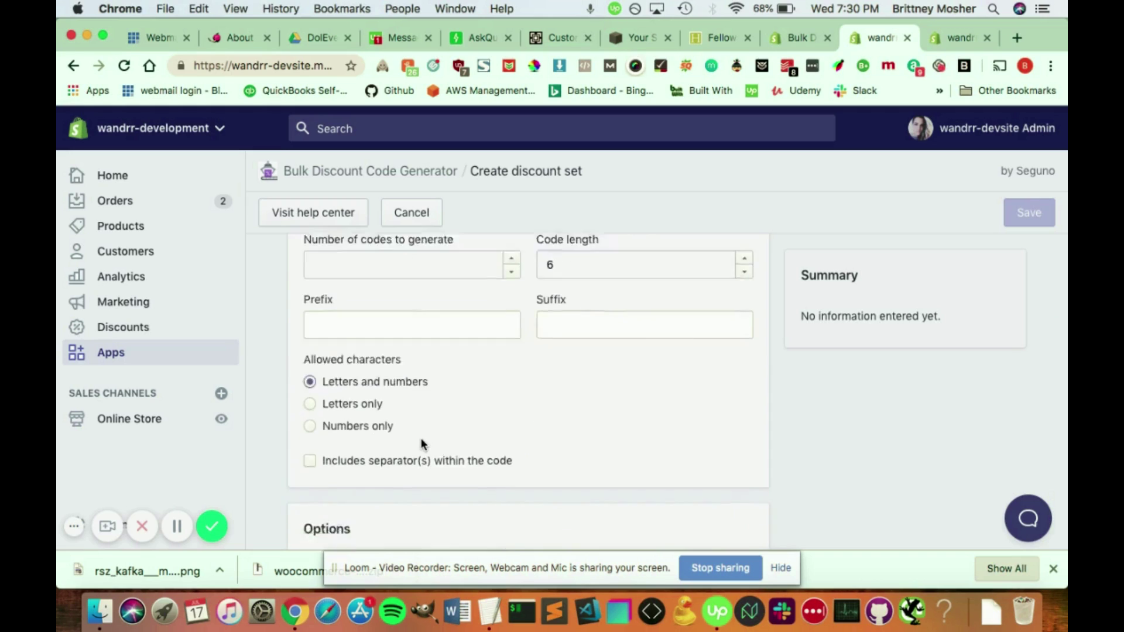
scroll(421, 441, up, 1)
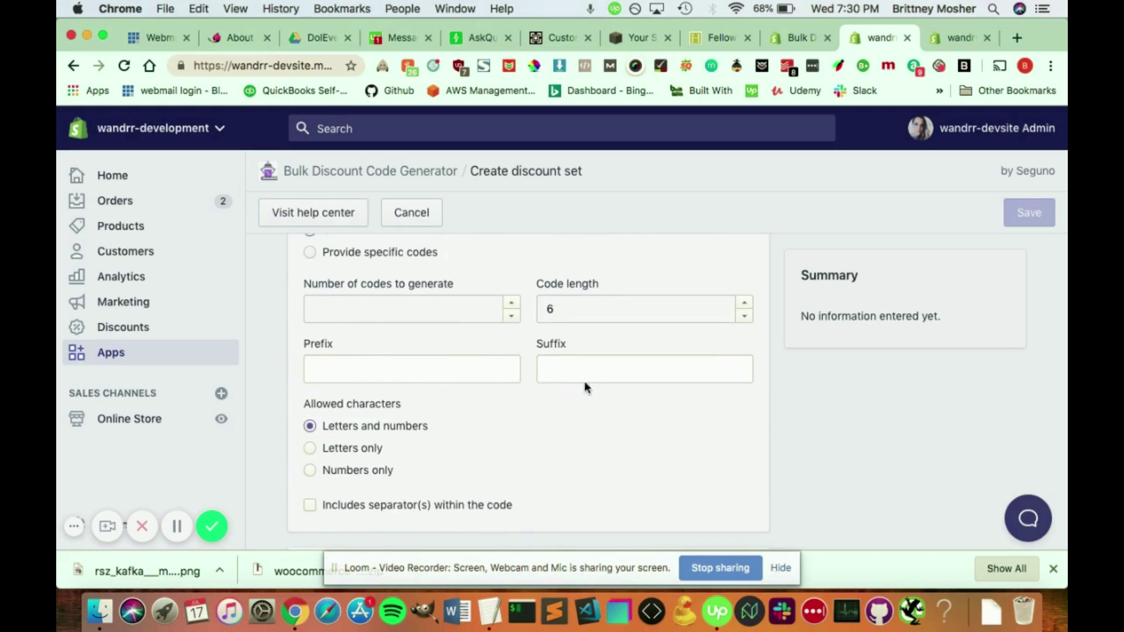
scroll(489, 470, down, 1)
scroll(504, 384, down, 2)
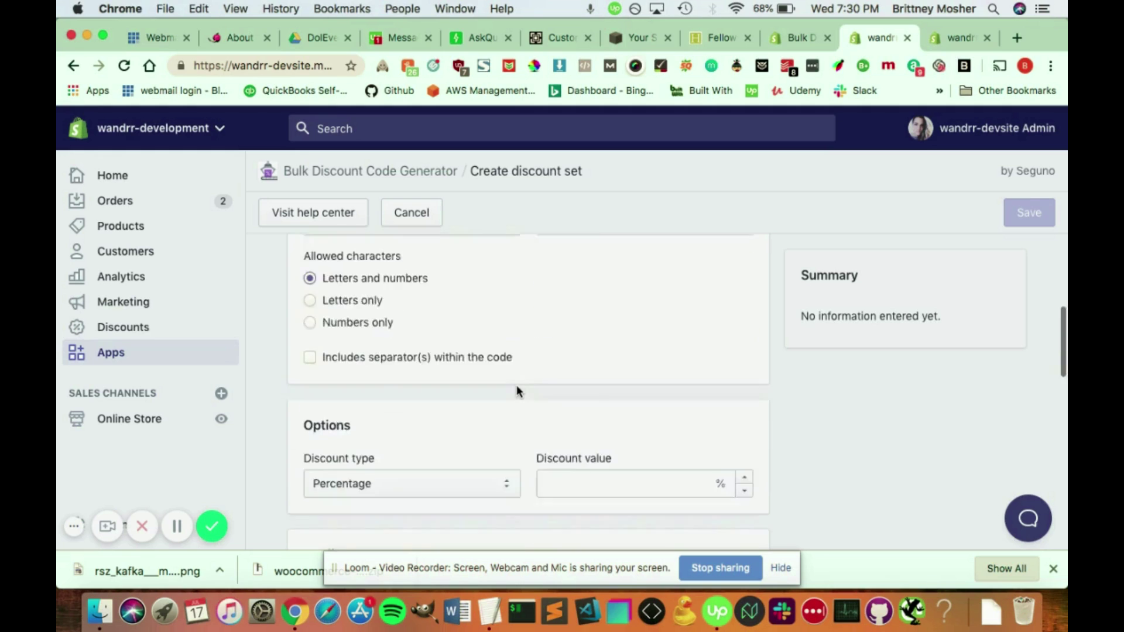
scroll(516, 390, down, 2)
scroll(517, 391, down, 1)
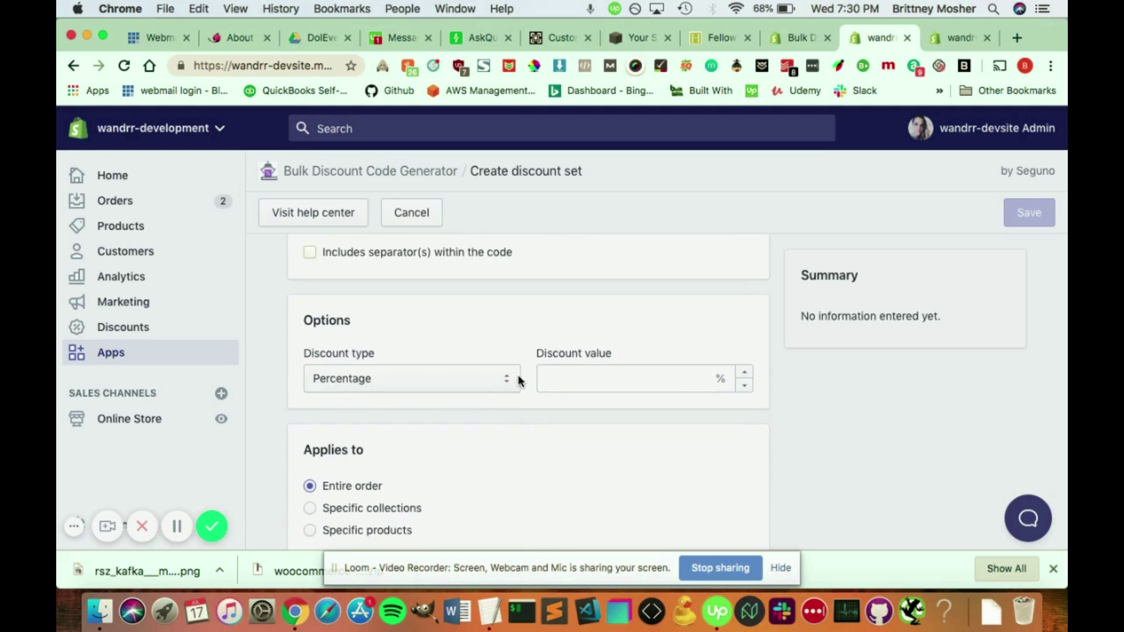
click(517, 379)
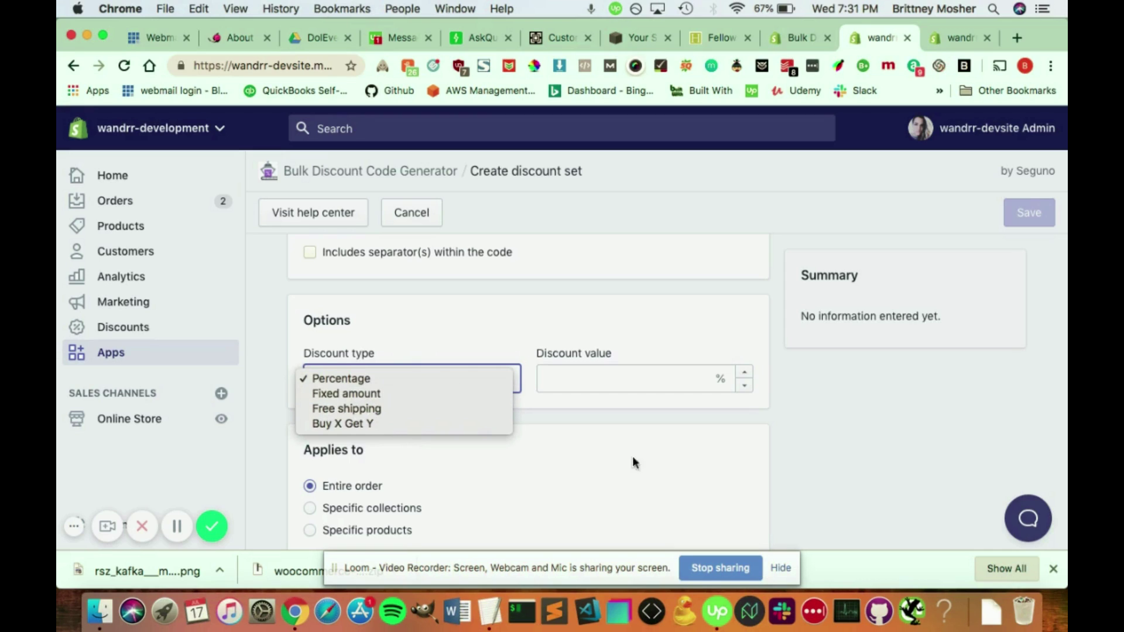
click(527, 405)
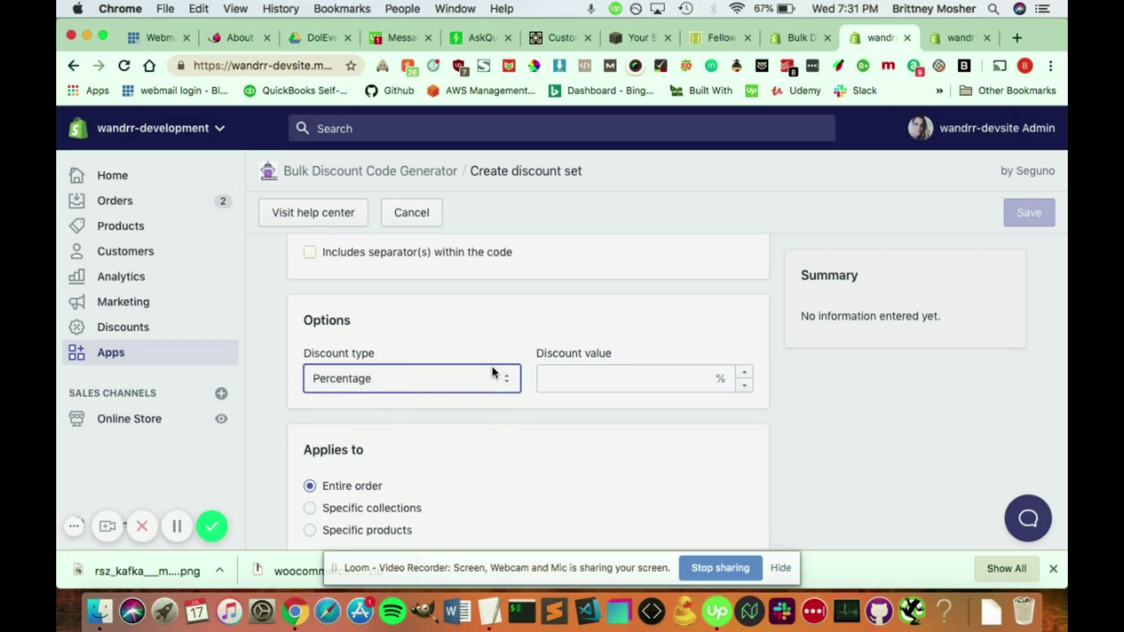
scroll(500, 425, down, 3)
scroll(500, 421, down, 5)
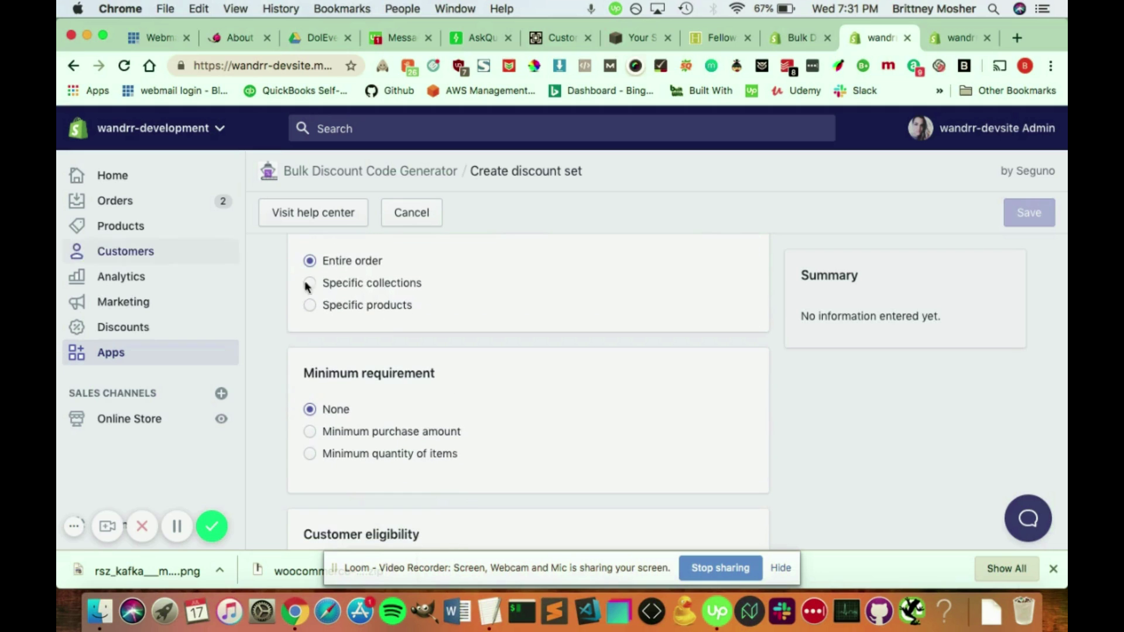
scroll(536, 376, down, 3)
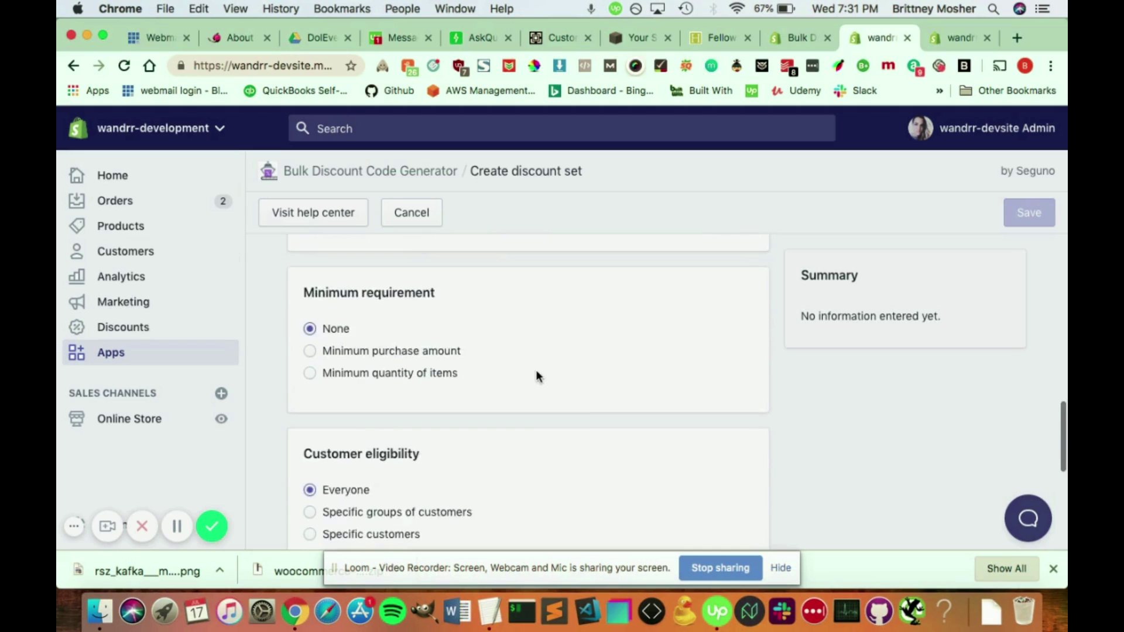
scroll(535, 375, down, 2)
scroll(535, 375, up, 1)
scroll(338, 411, down, 2)
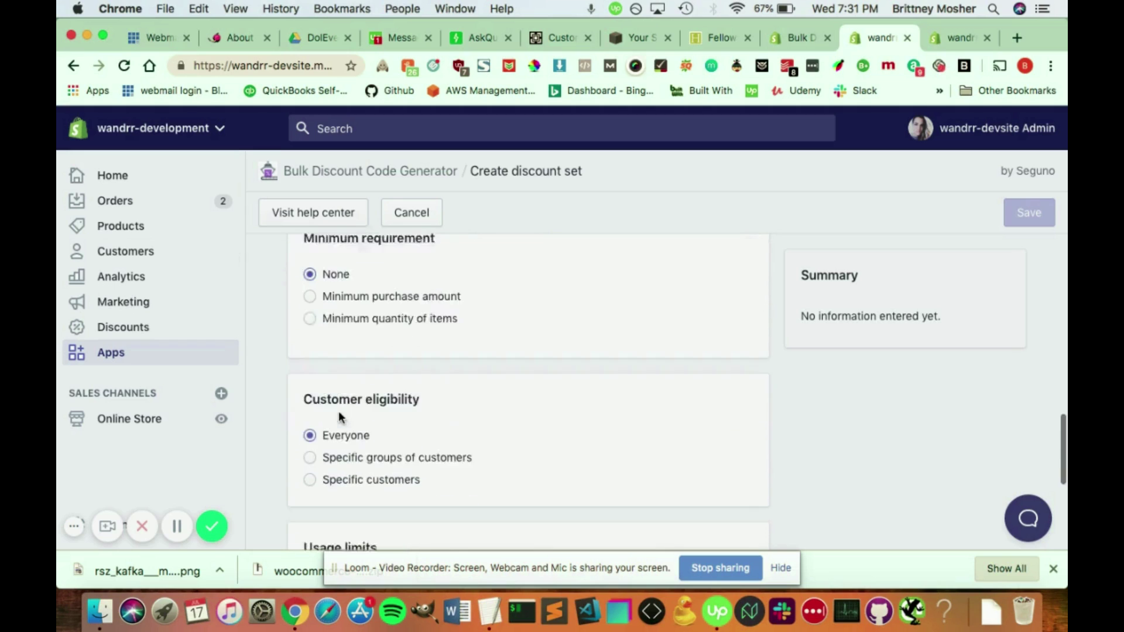
scroll(359, 315, down, 1)
scroll(414, 402, down, 5)
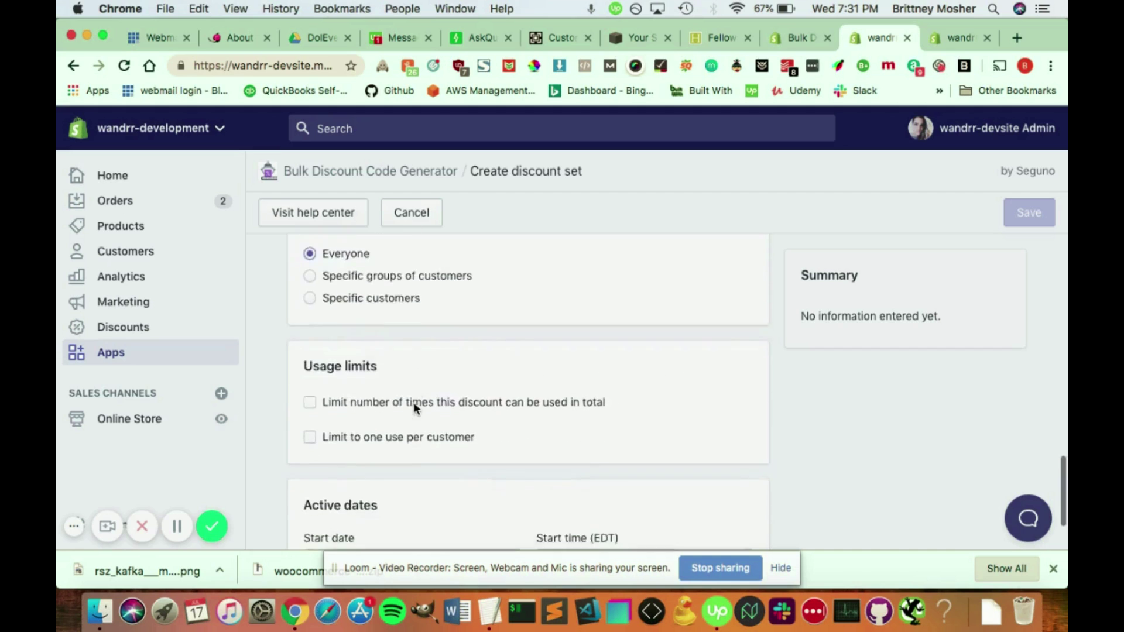
scroll(343, 401, up, 9)
scroll(396, 392, up, 4)
scroll(649, 372, down, 2)
scroll(648, 372, down, 5)
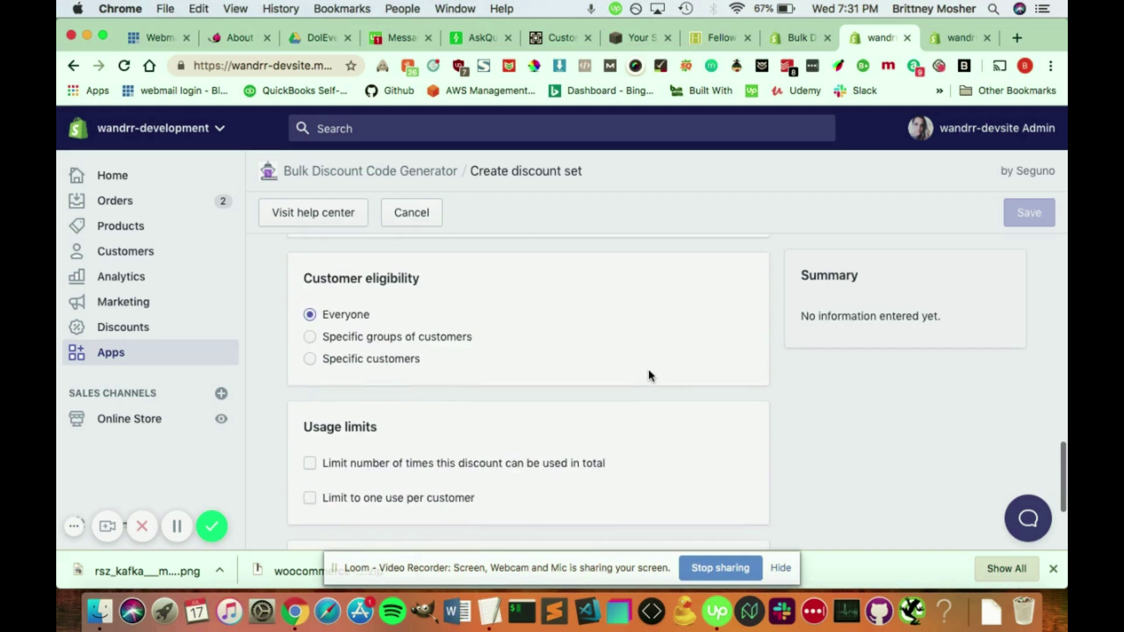
scroll(648, 372, up, 15)
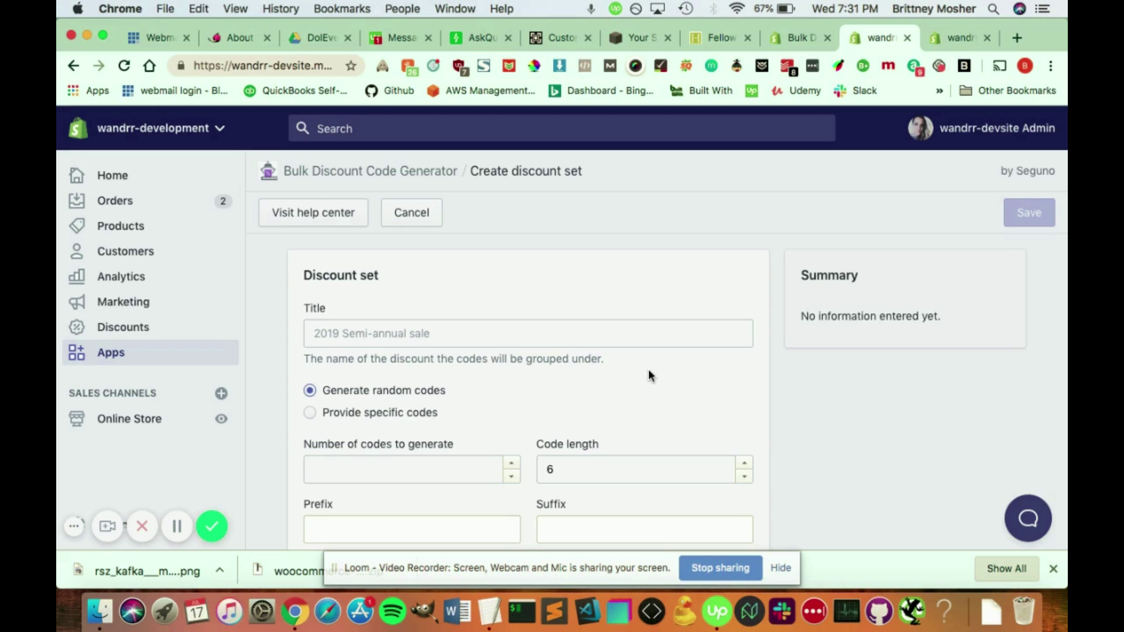
Step: Return to the All products list, leaving the discount set form unsaved
click(119, 235)
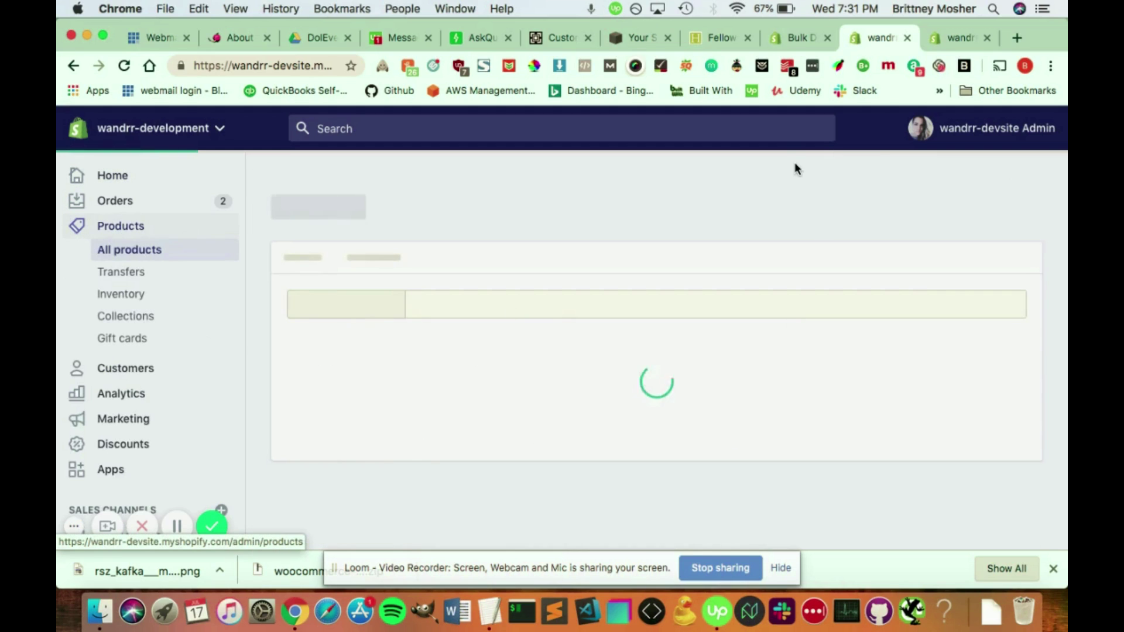